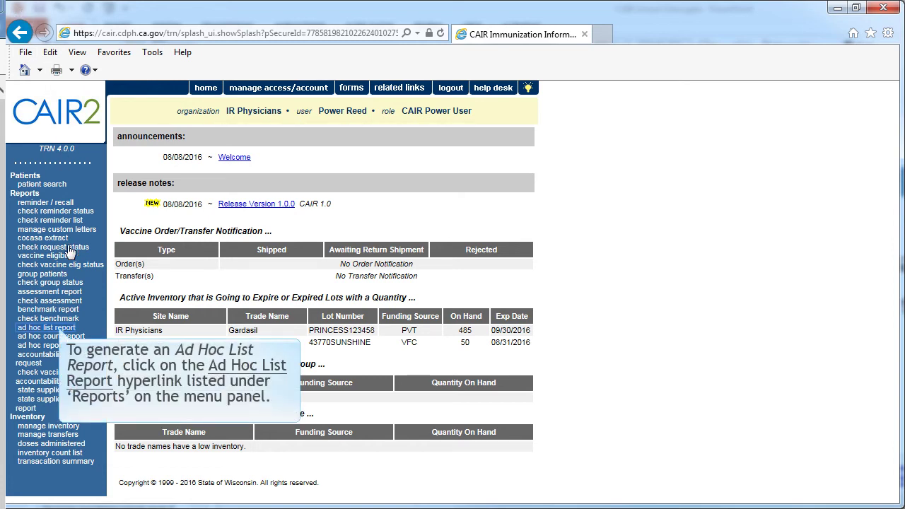
- Start an ad hoc list report displaying First name, Last name, Vaccination date and Vaccine lot, sorted by Last name in First-to-Last order
click(68, 329)
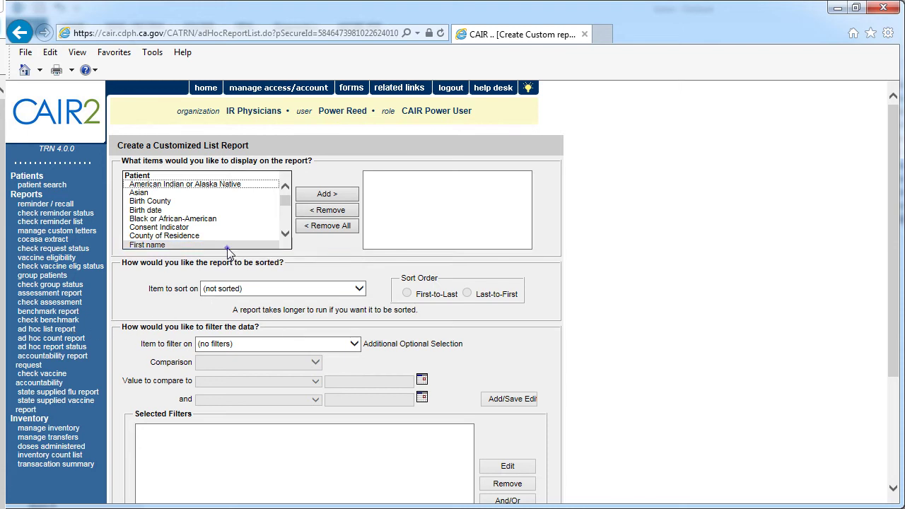
click(322, 194)
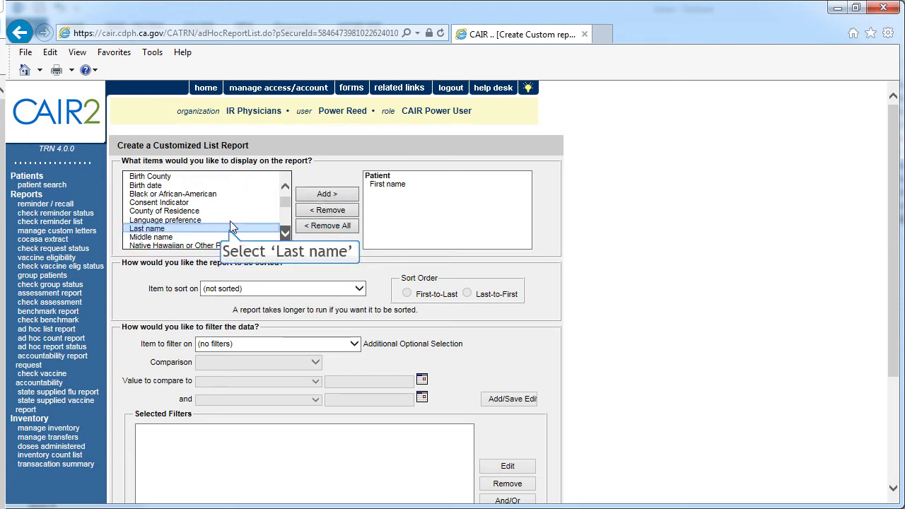
click(236, 228)
click(317, 192)
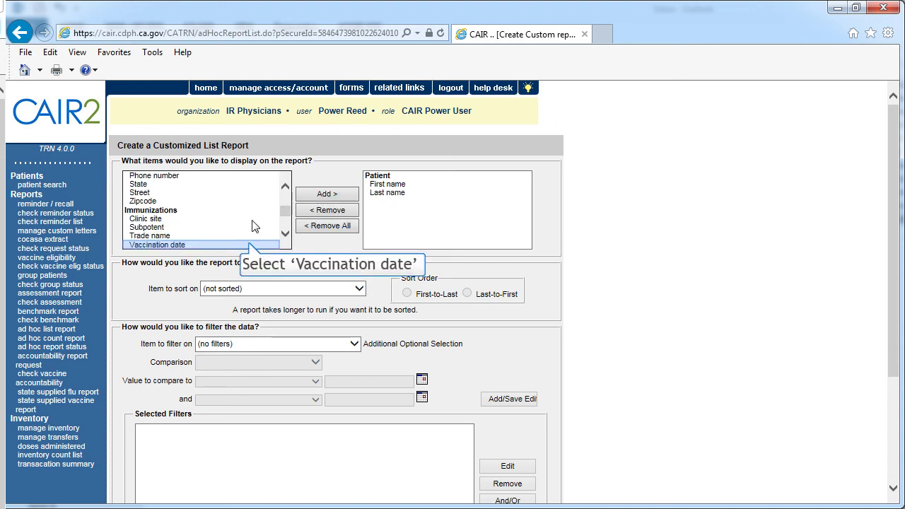
click(248, 245)
click(325, 194)
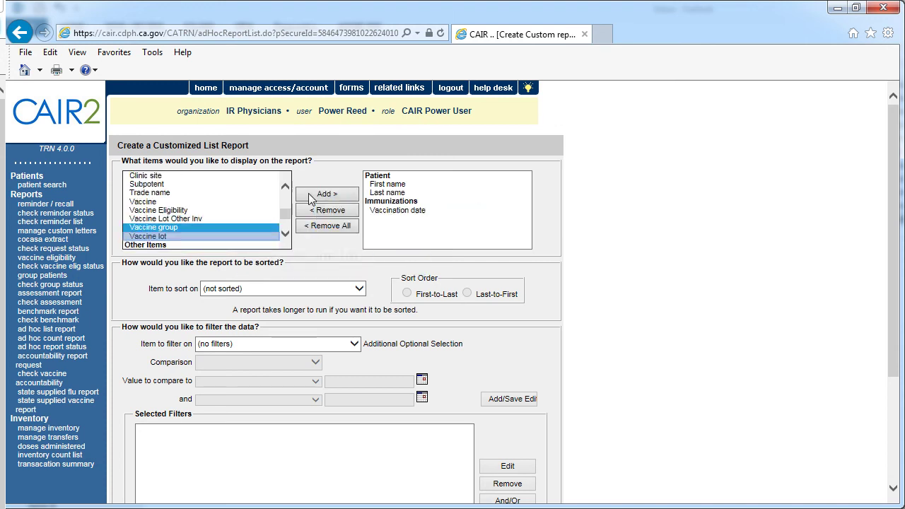
click(247, 236)
click(330, 196)
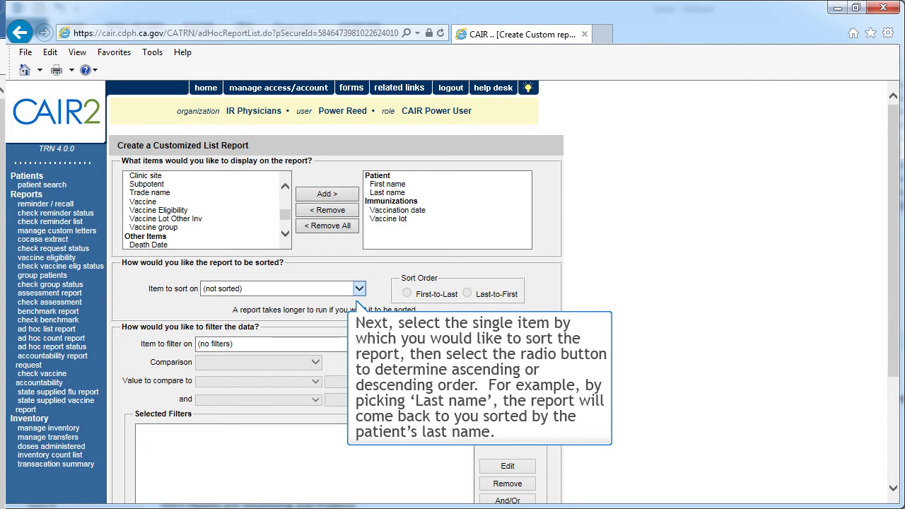
click(359, 288)
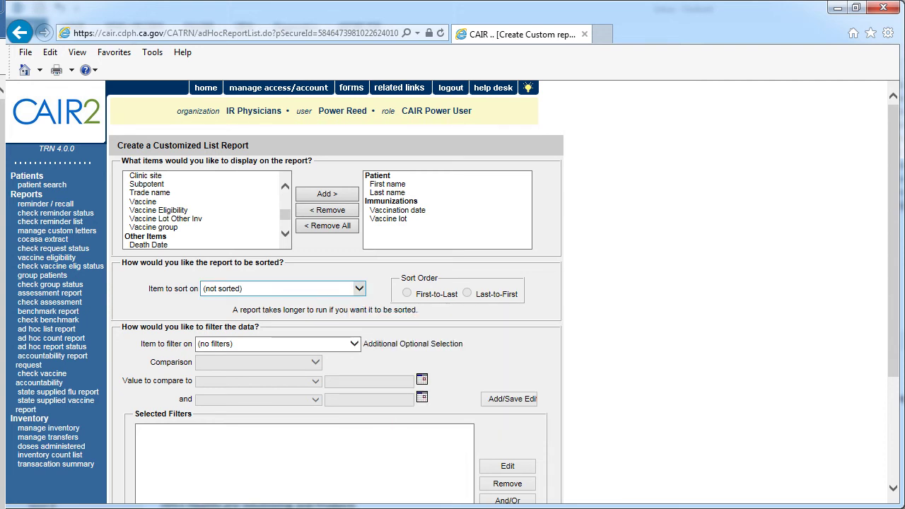
click(336, 313)
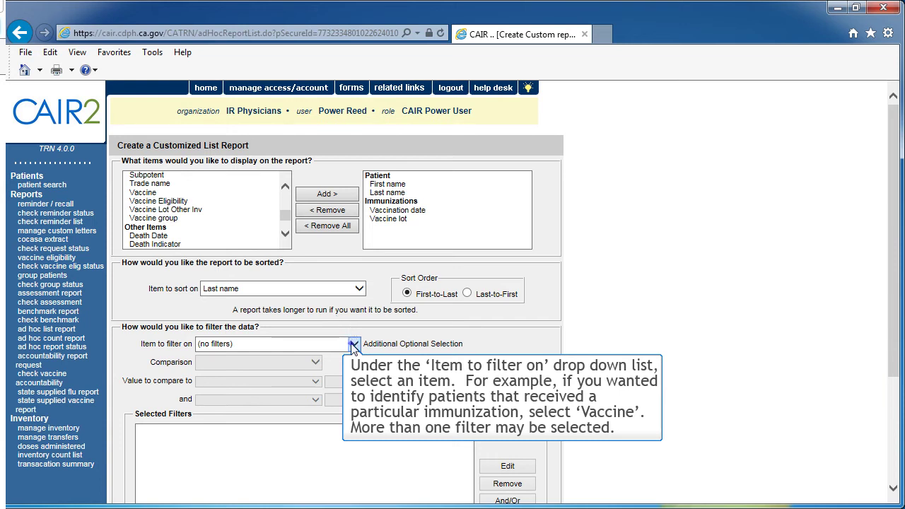
- Add the filter Vaccine EQUALS DTaP to the customized list report
click(354, 343)
drag(356, 375, 354, 471)
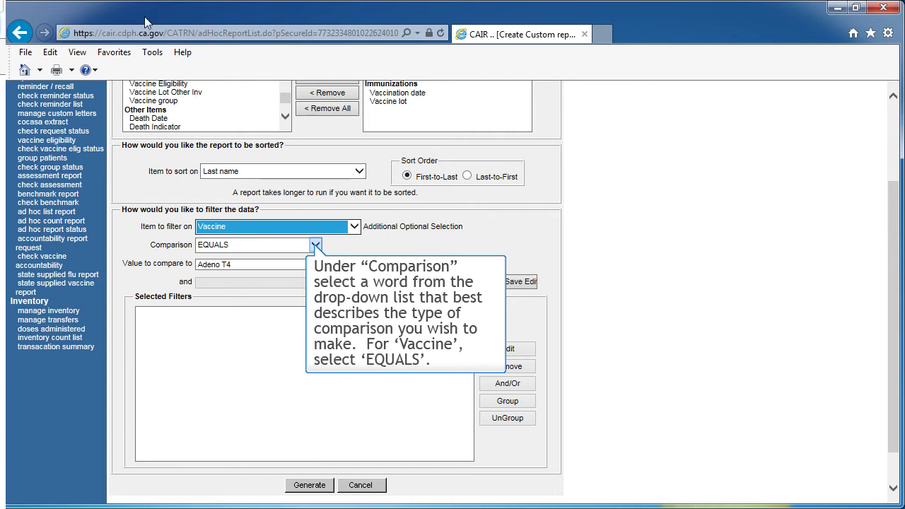
click(315, 245)
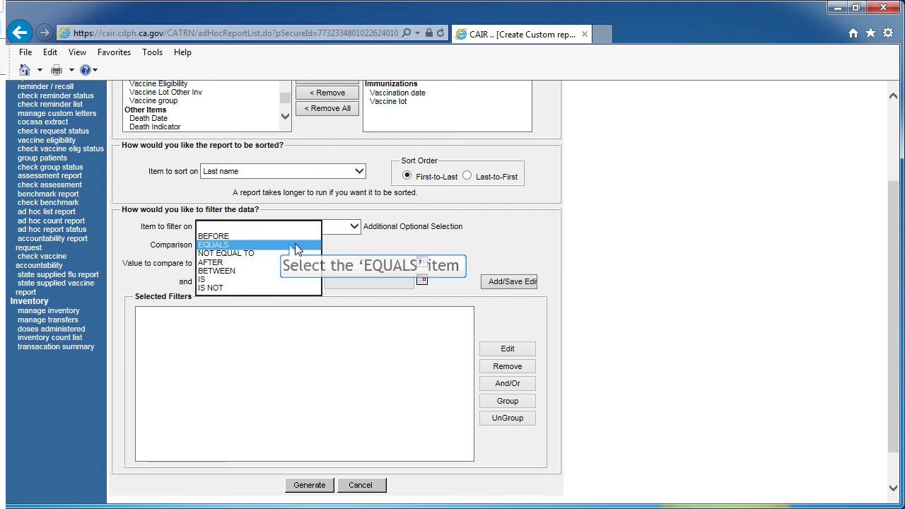
click(304, 245)
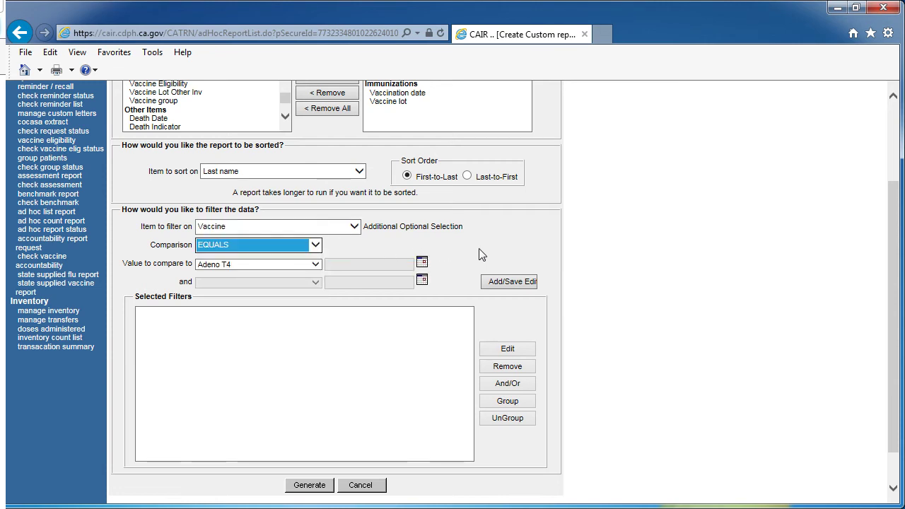
key(Tab)
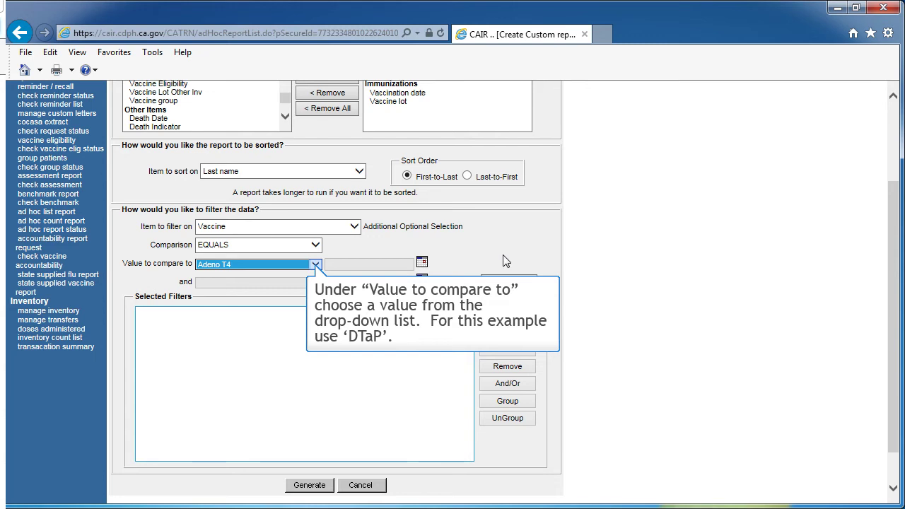
click(315, 264)
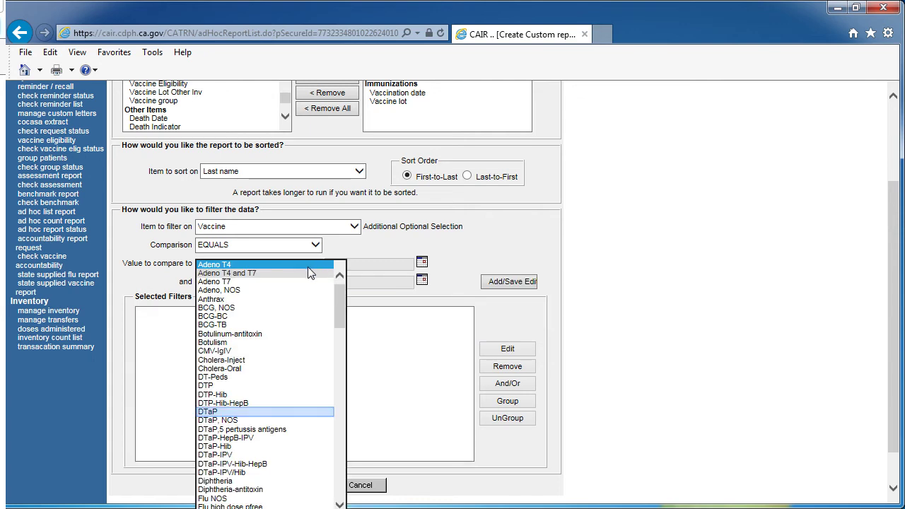
click(290, 412)
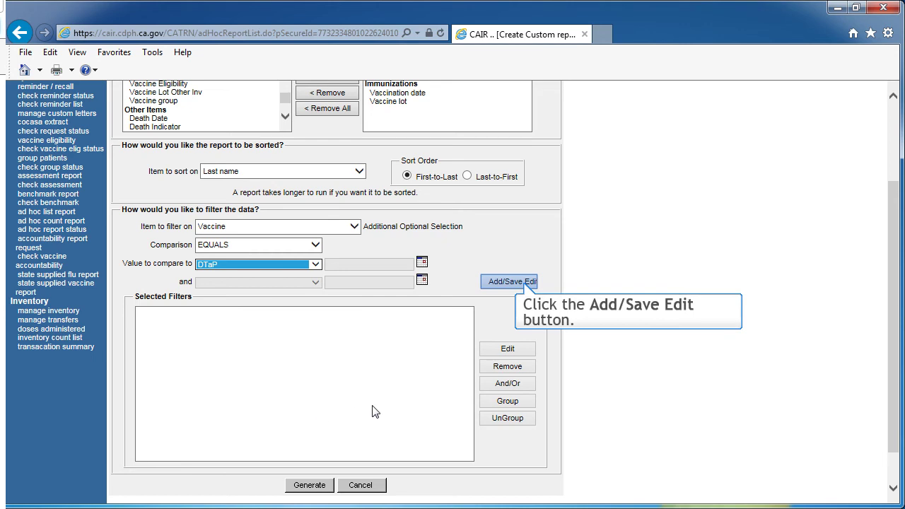
click(523, 282)
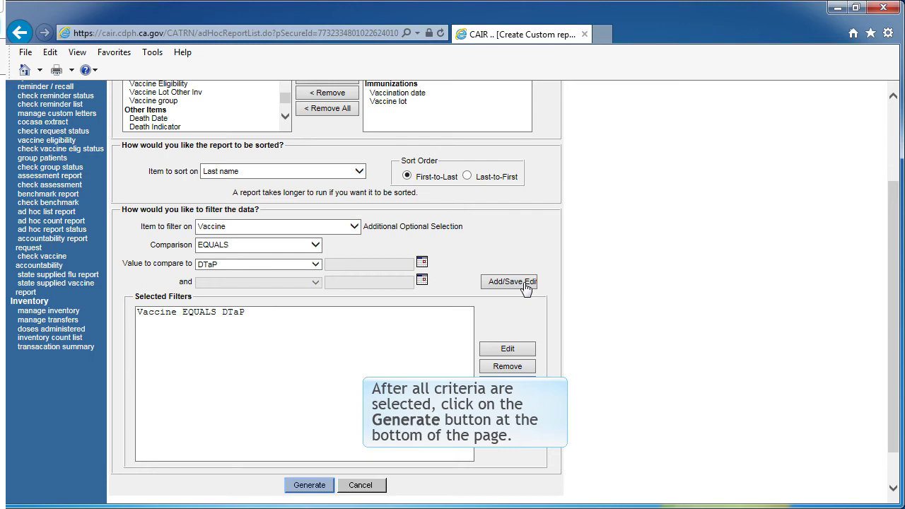
- Generate the list report, refresh its status until complete, and display the results as a PDF
click(308, 485)
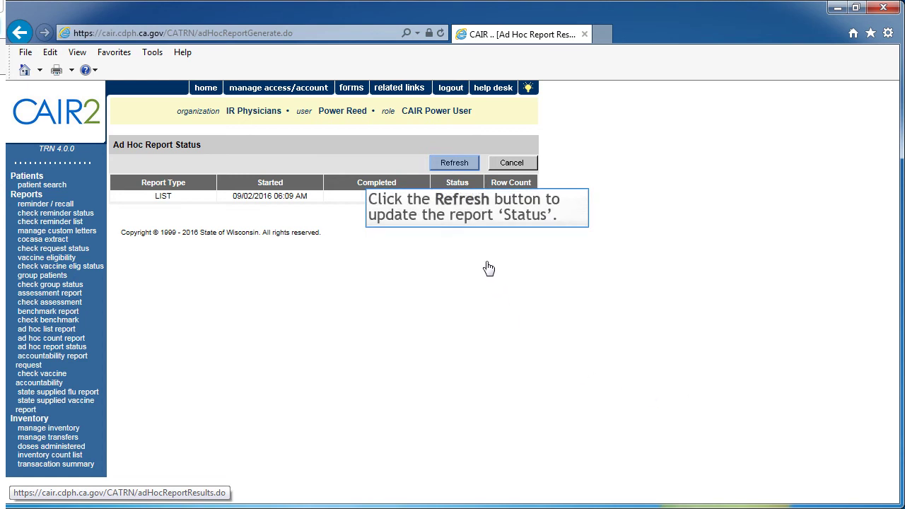
click(473, 169)
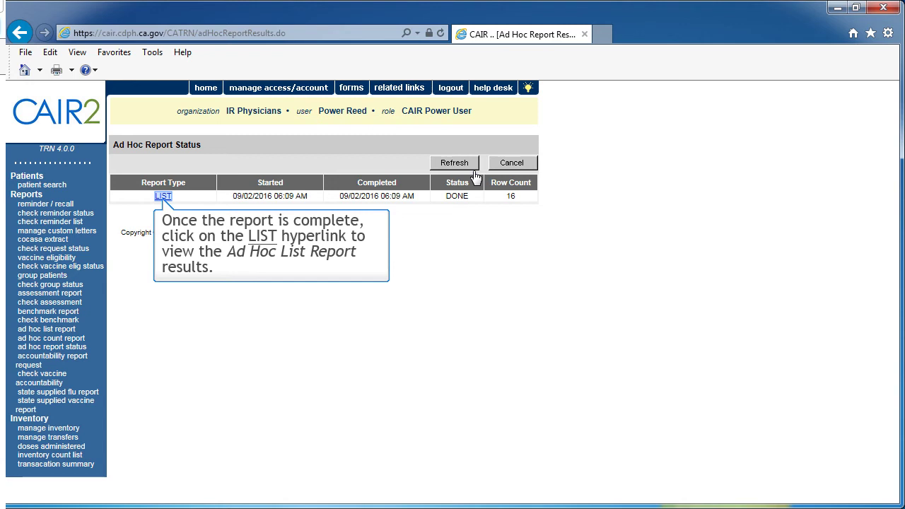
click(163, 198)
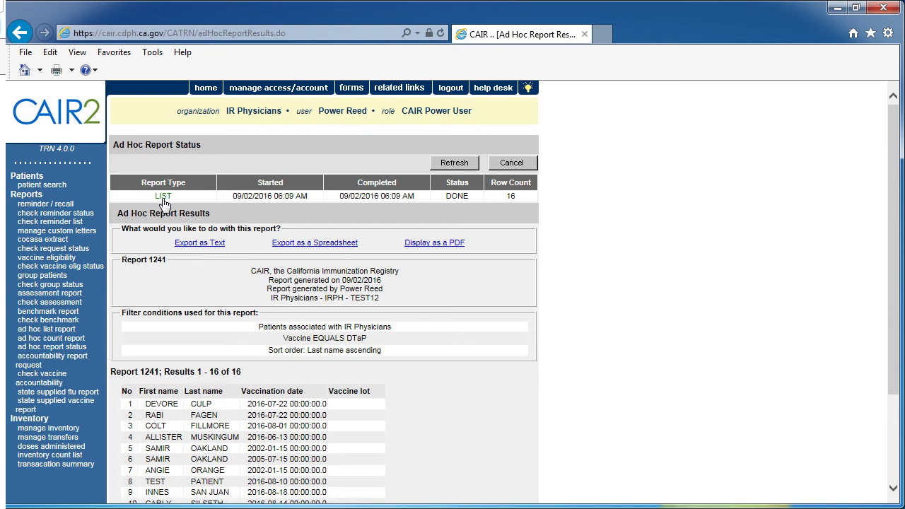
scroll(161, 199, down, 1)
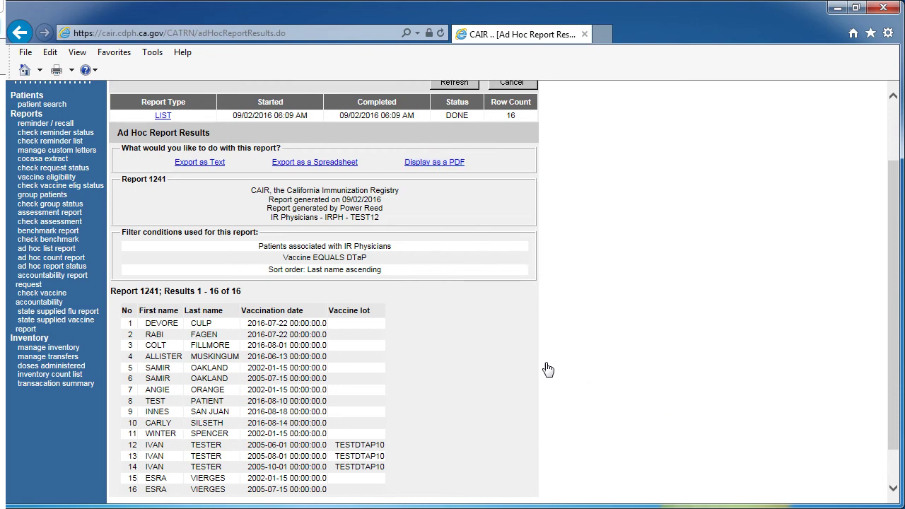
click(439, 165)
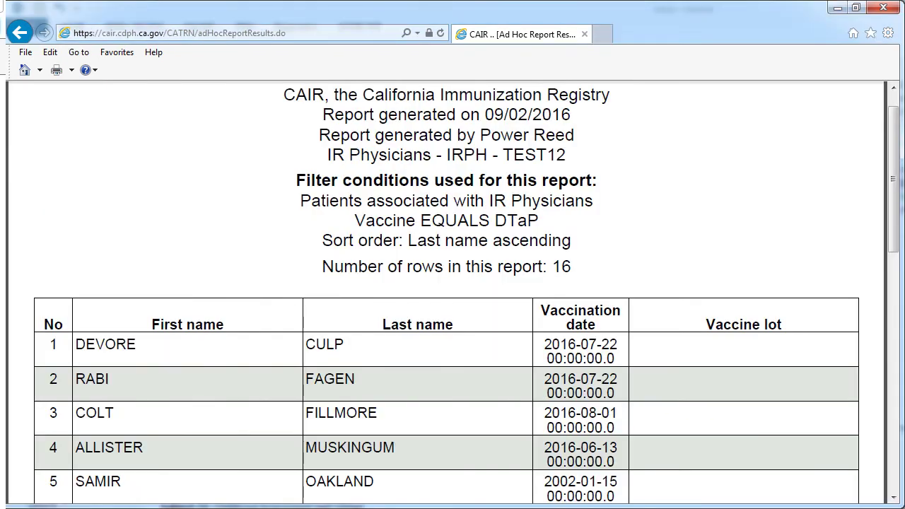
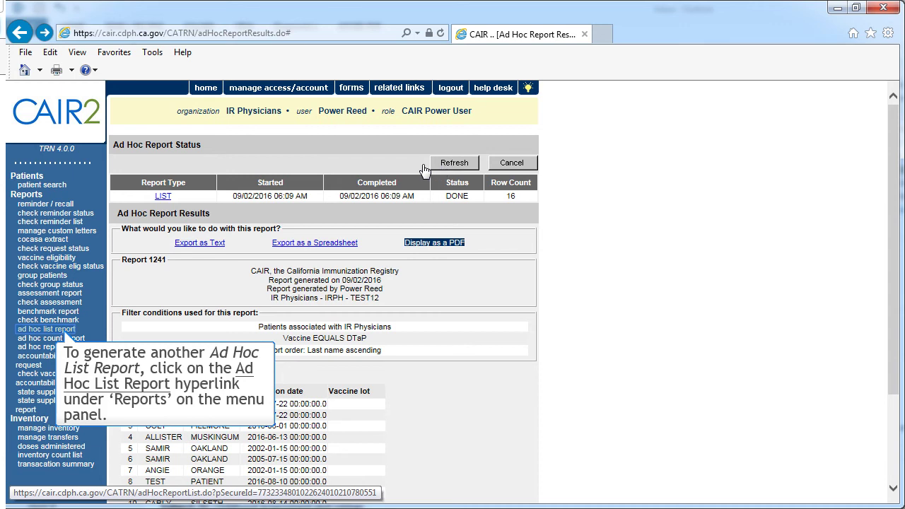
- Start another ad hoc list report displaying First name, Last name and Vaccination date, sorted by Last name in First-to-Last order
click(46, 329)
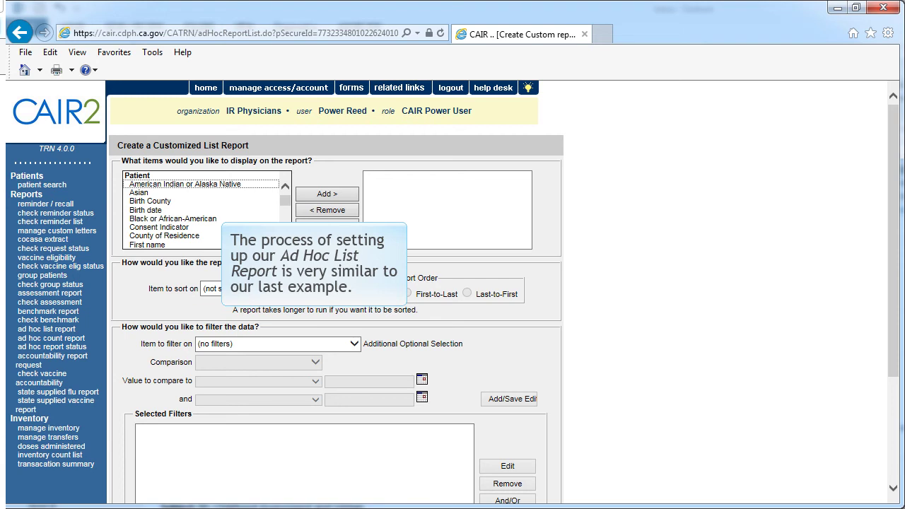
click(64, 330)
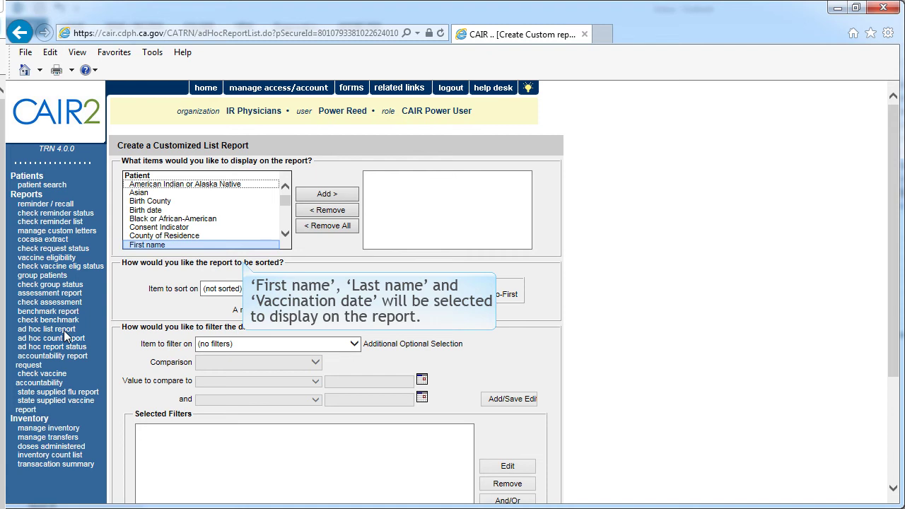
double_click(197, 246)
click(286, 236)
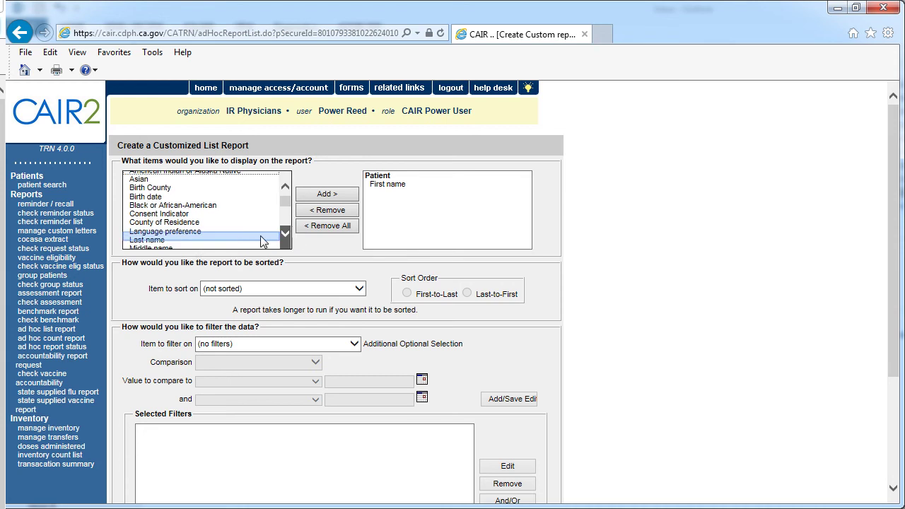
double_click(212, 235)
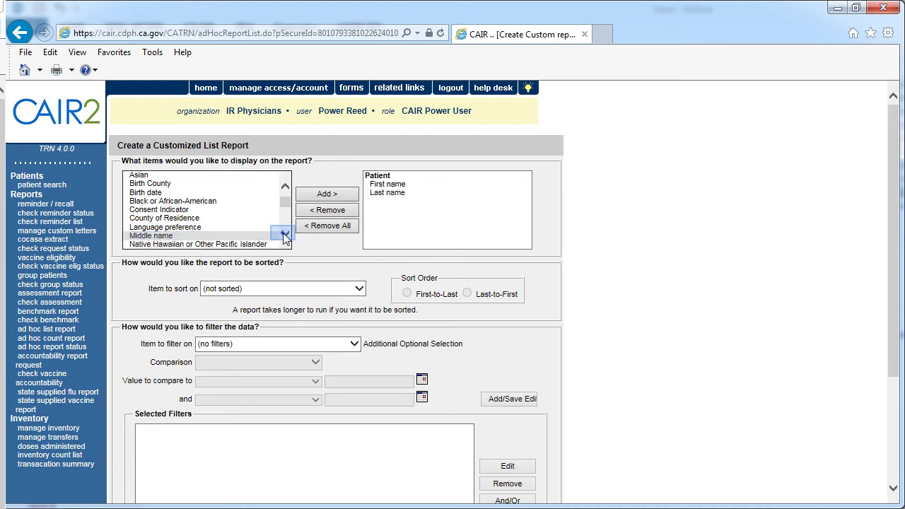
key(v)
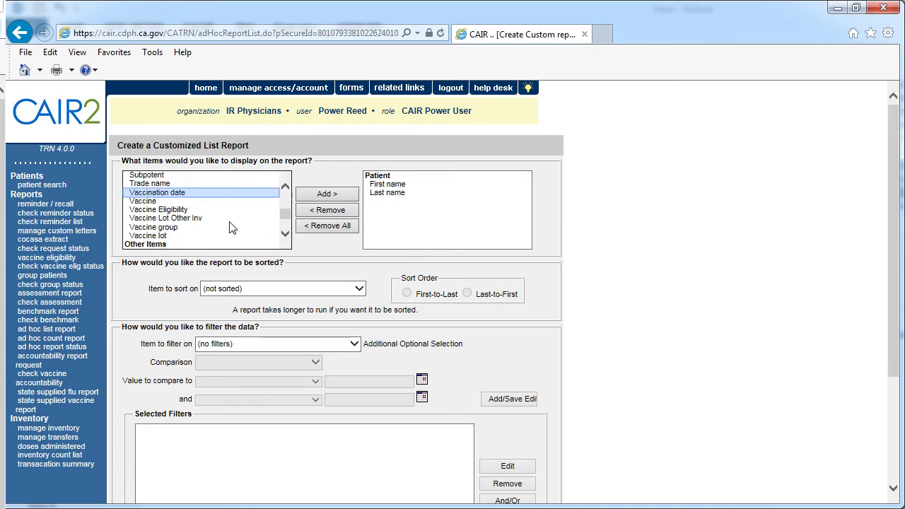
double_click(216, 198)
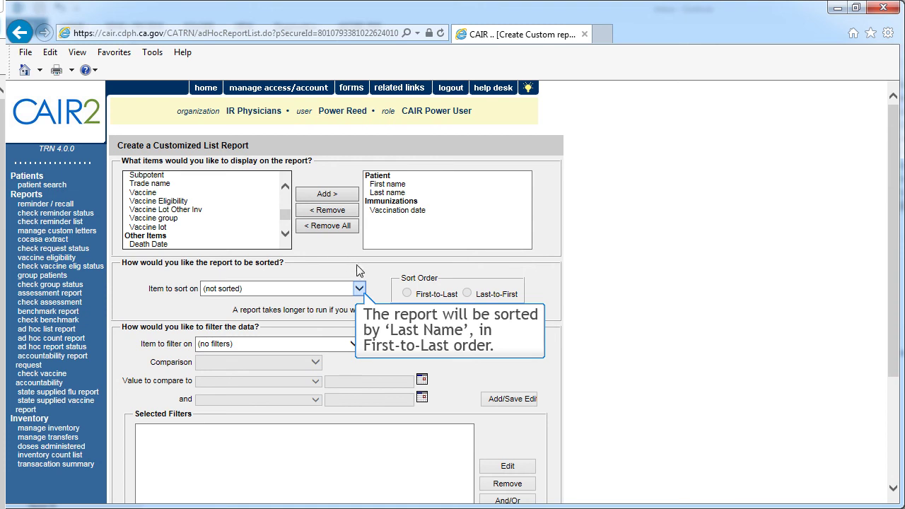
click(359, 289)
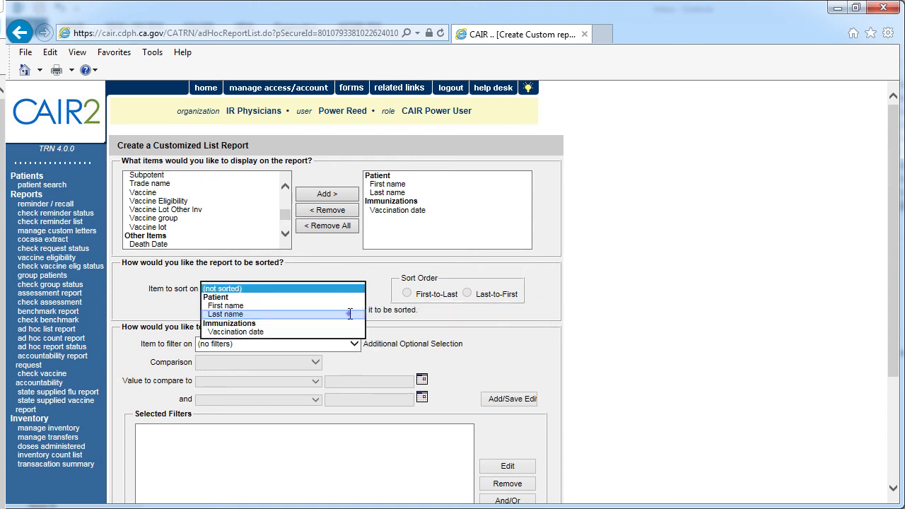
click(349, 314)
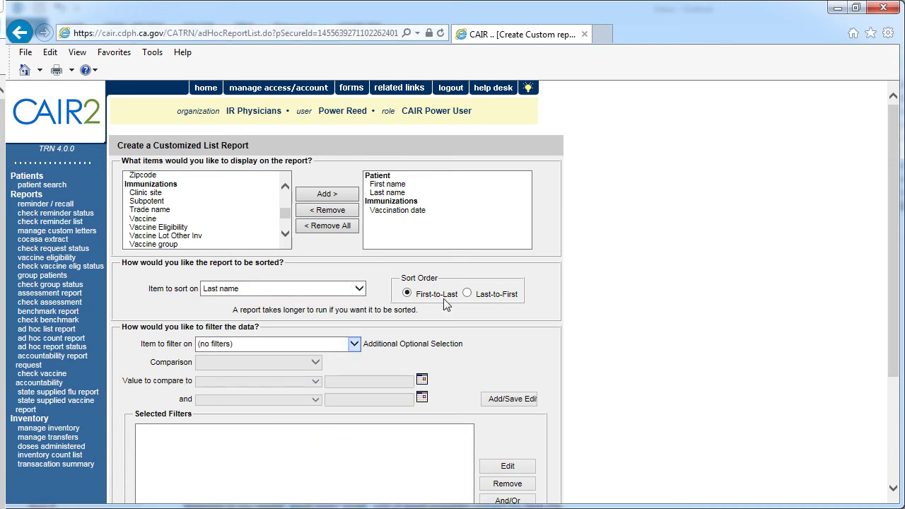
- Add Vaccine EQUALS DTaP as the first filter of the new list report
click(356, 345)
scroll(362, 432, down, 5)
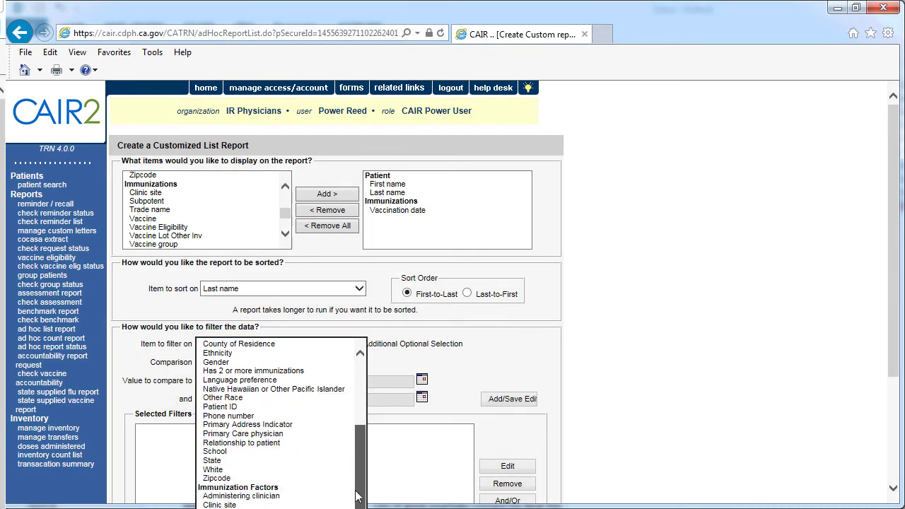
click(233, 438)
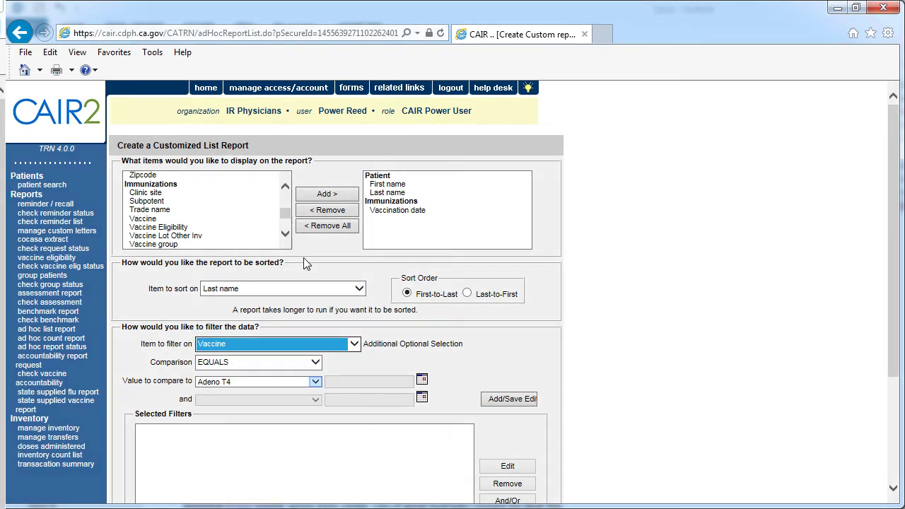
click(315, 382)
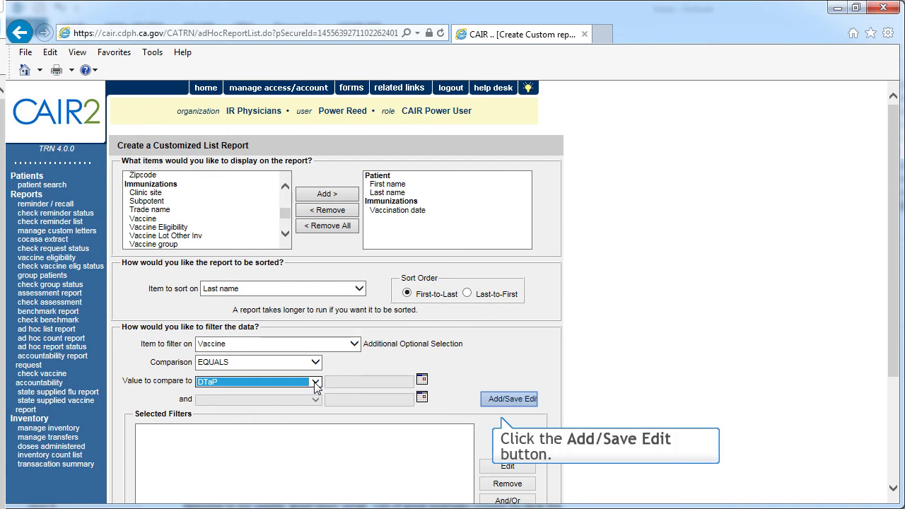
click(494, 398)
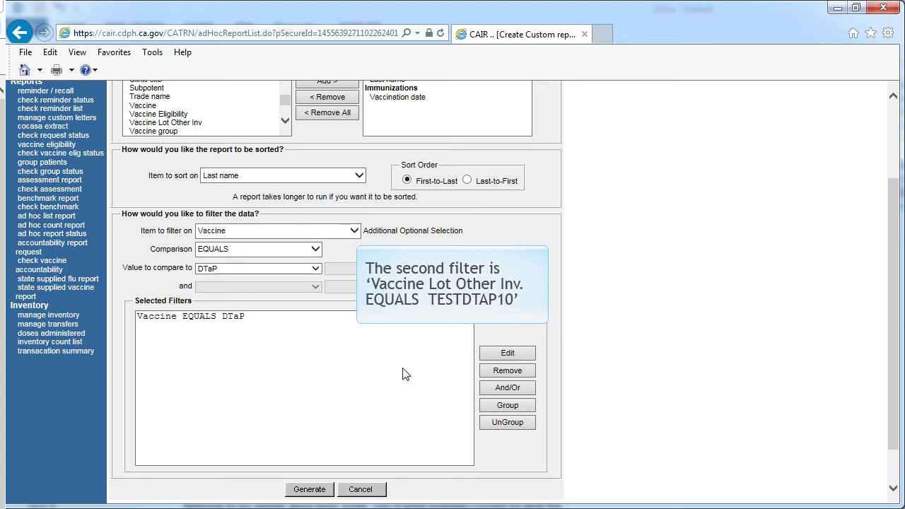
- Add Vaccine Lot Other Inv EQUALS TESTDTAP10 as the second filter, and generate the list report to view its results
click(354, 231)
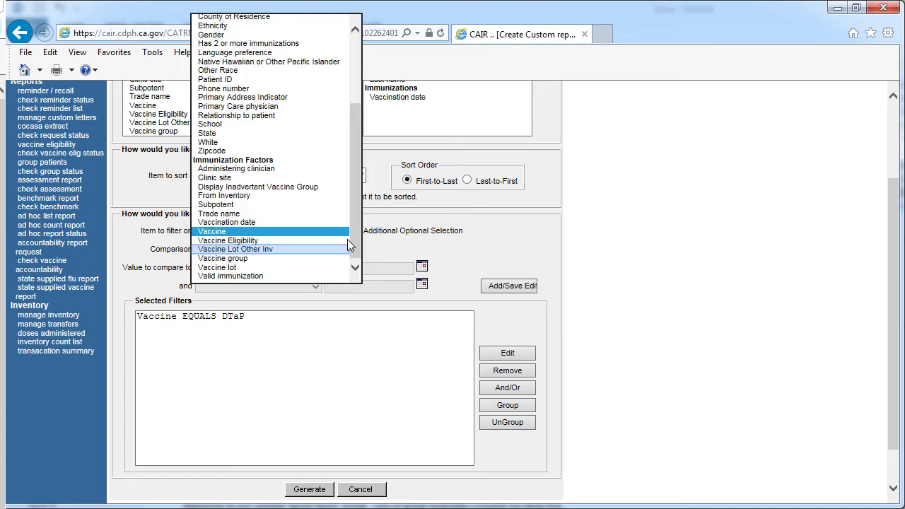
click(345, 249)
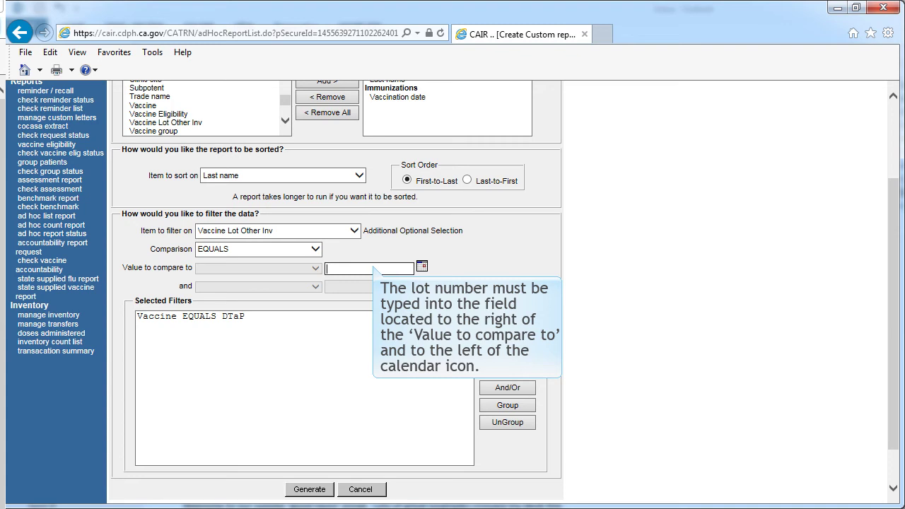
text(TESTDTAP10)
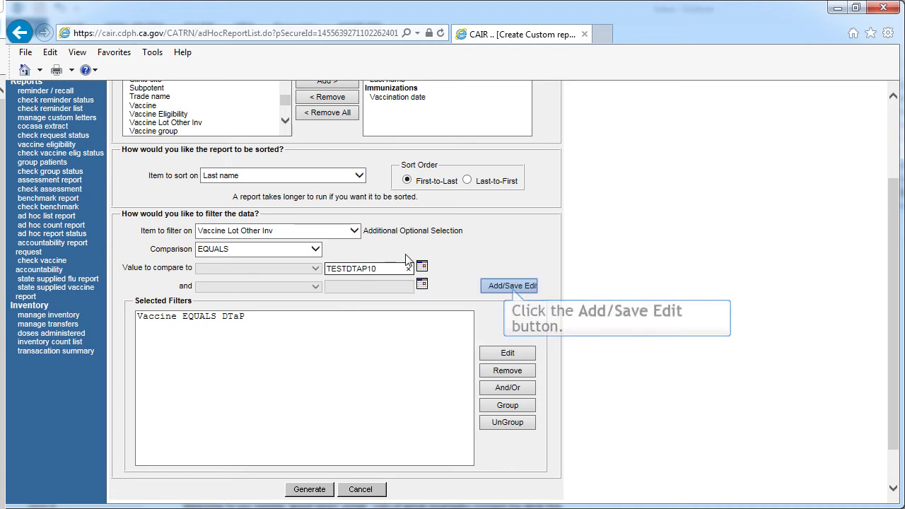
click(512, 286)
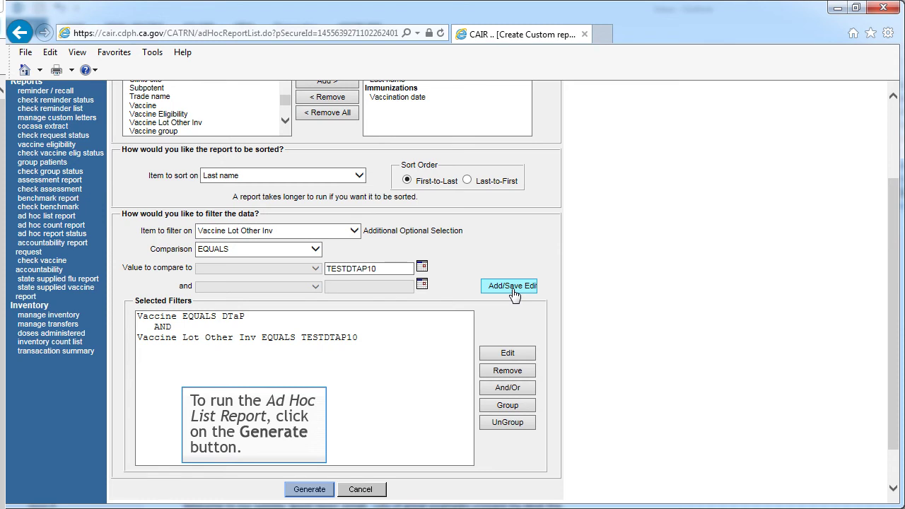
click(311, 489)
click(162, 196)
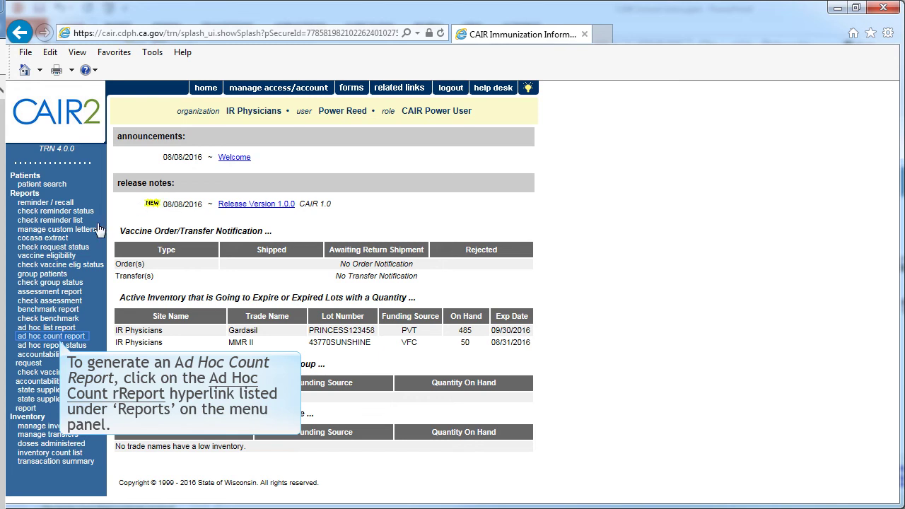
- Start an ad hoc count report that counts Patients, grouped by Gender
click(70, 340)
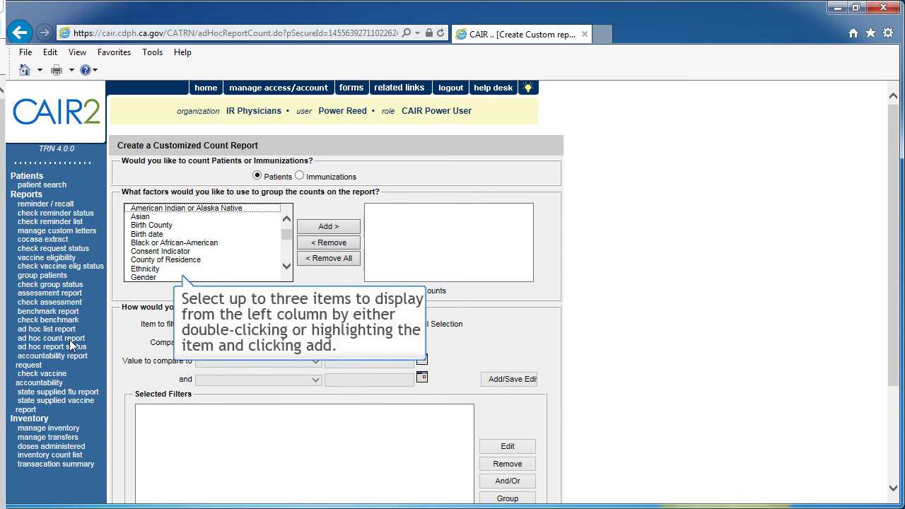
key(g)
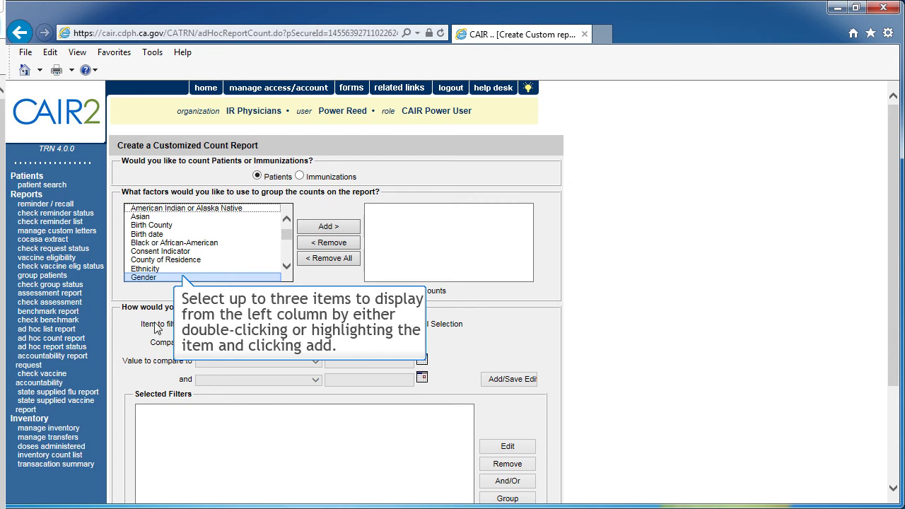
double_click(185, 278)
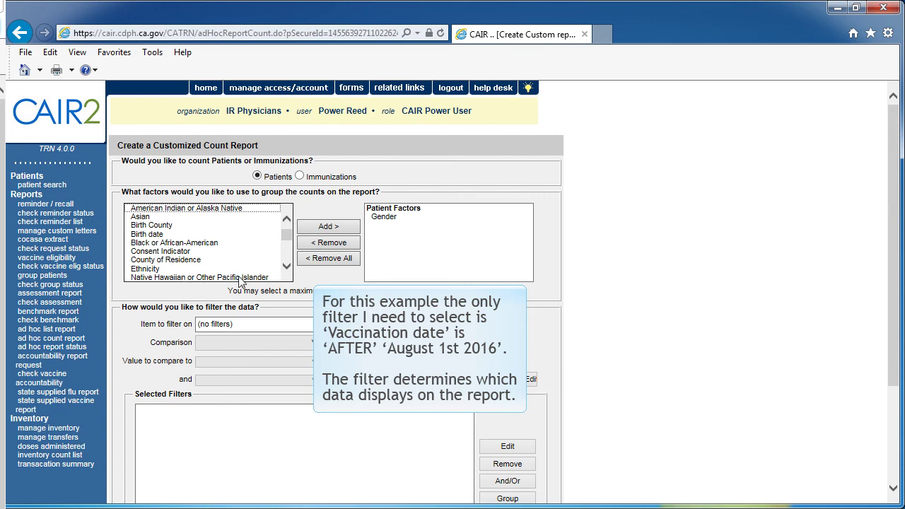
- Add the filter Vaccination date AFTER 08/01/2016 to the customized count report
click(357, 324)
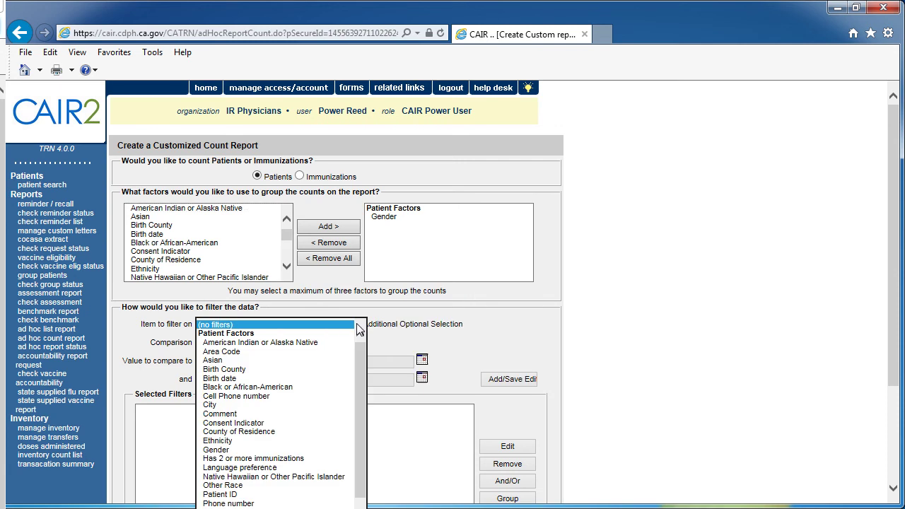
click(360, 458)
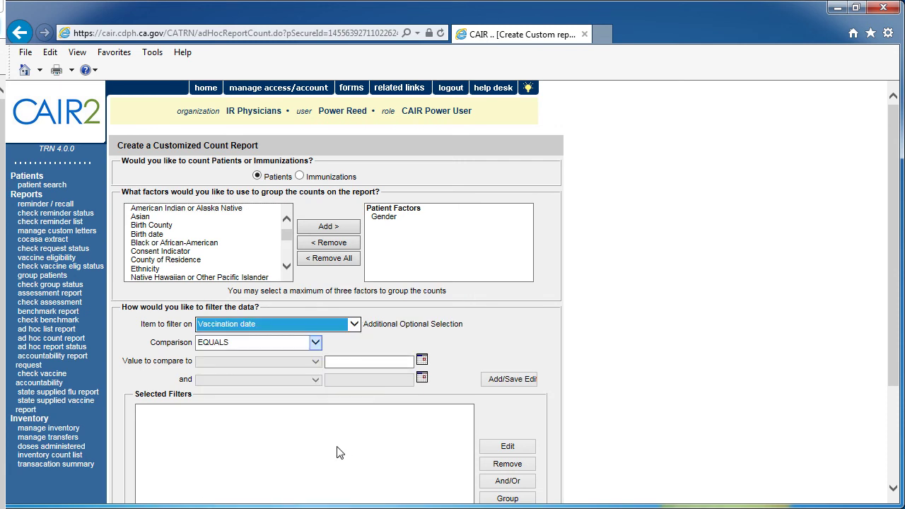
click(316, 342)
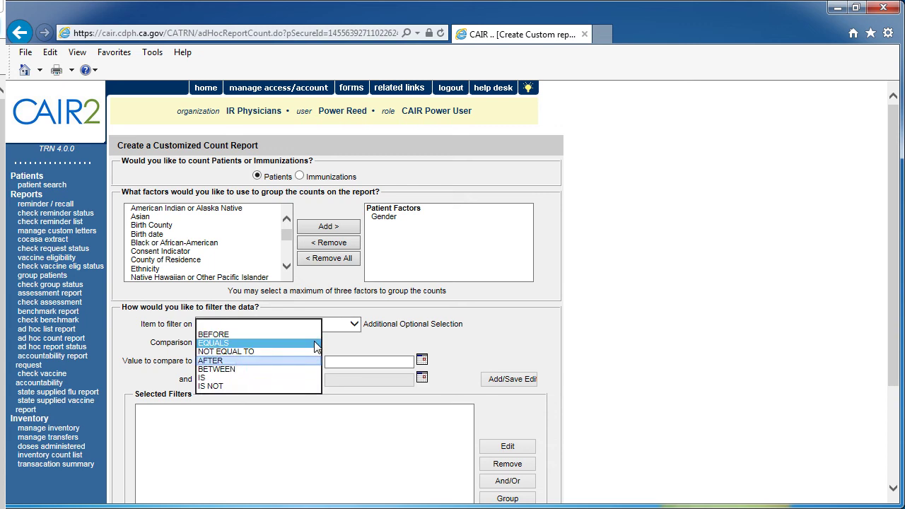
click(312, 363)
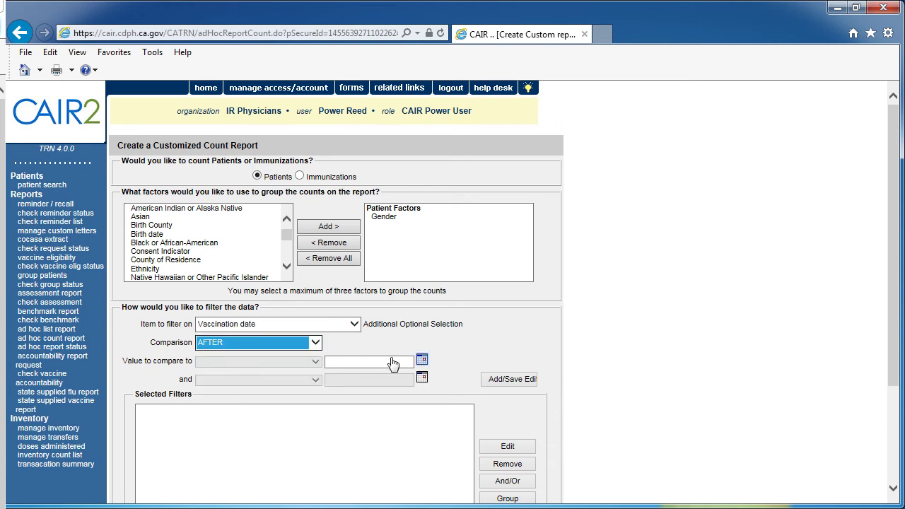
click(421, 360)
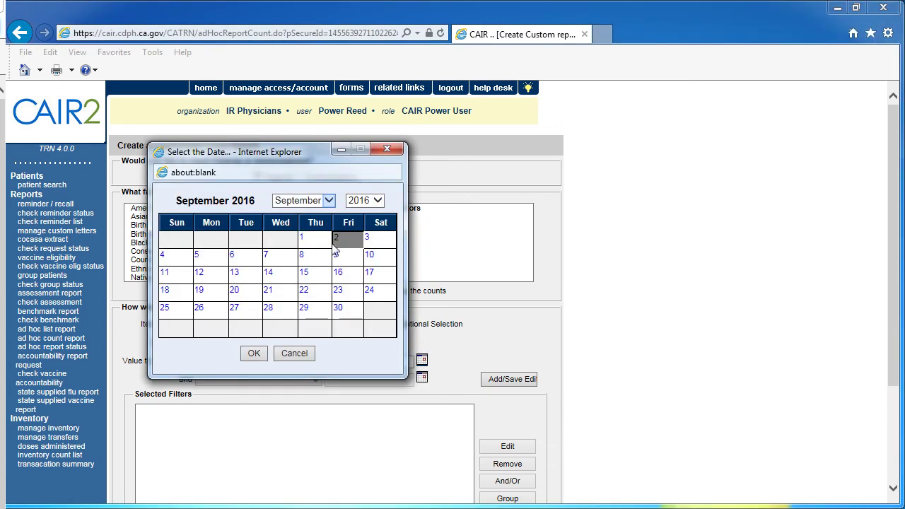
click(329, 201)
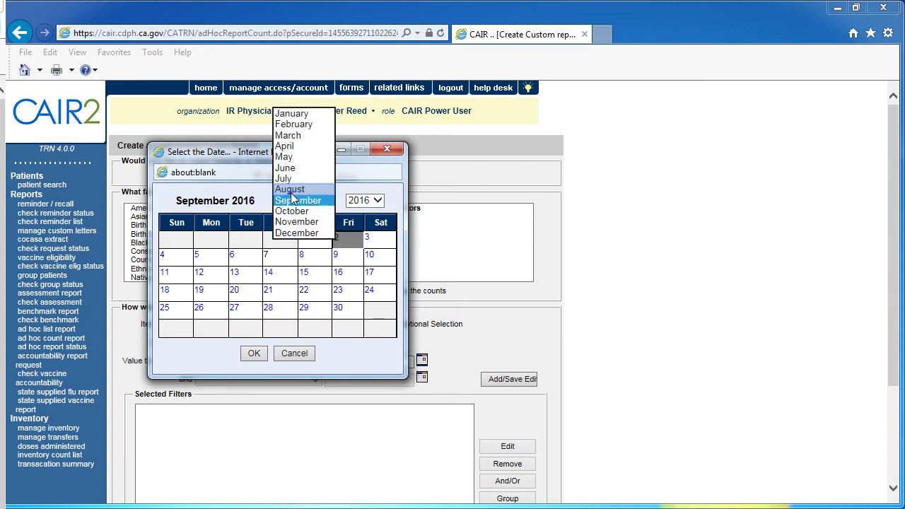
click(290, 189)
click(208, 240)
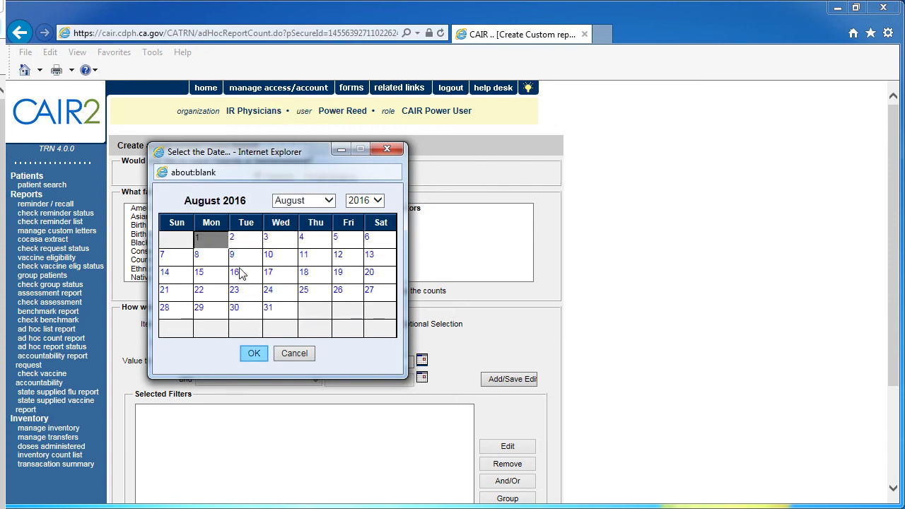
click(251, 351)
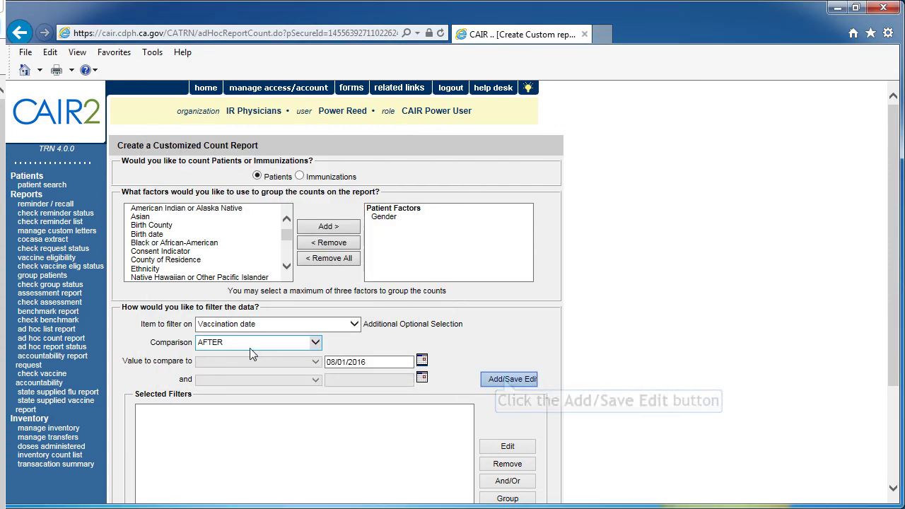
click(505, 379)
- Generate the count report and display its results as a PDF, returning to the report status page after viewing
scroll(506, 382, down, 2)
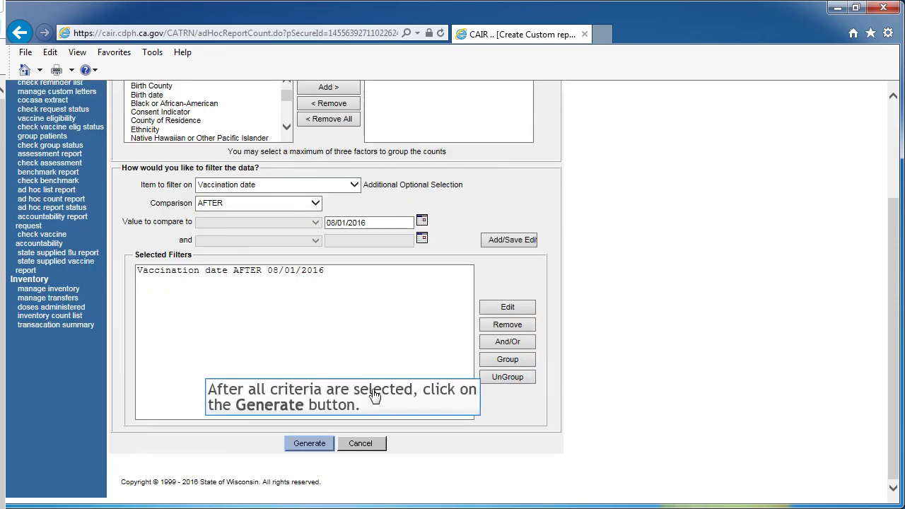
click(309, 443)
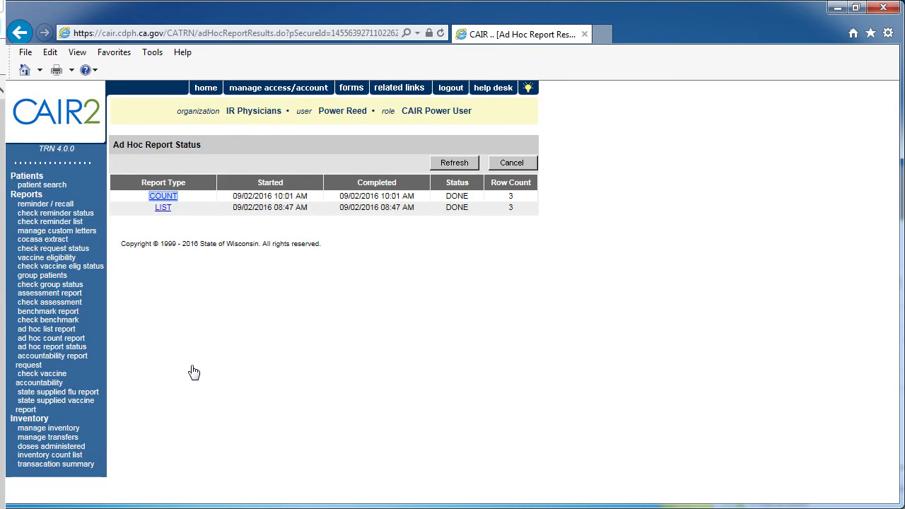
click(163, 197)
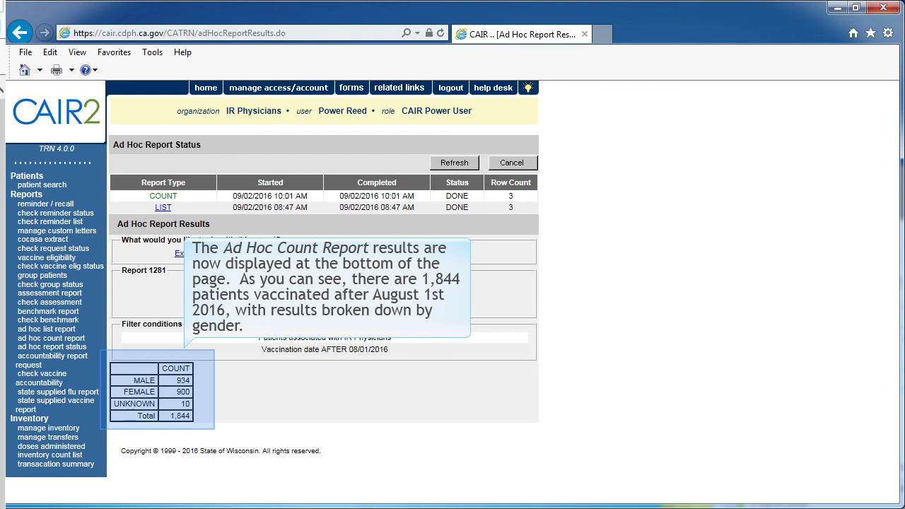
click(163, 196)
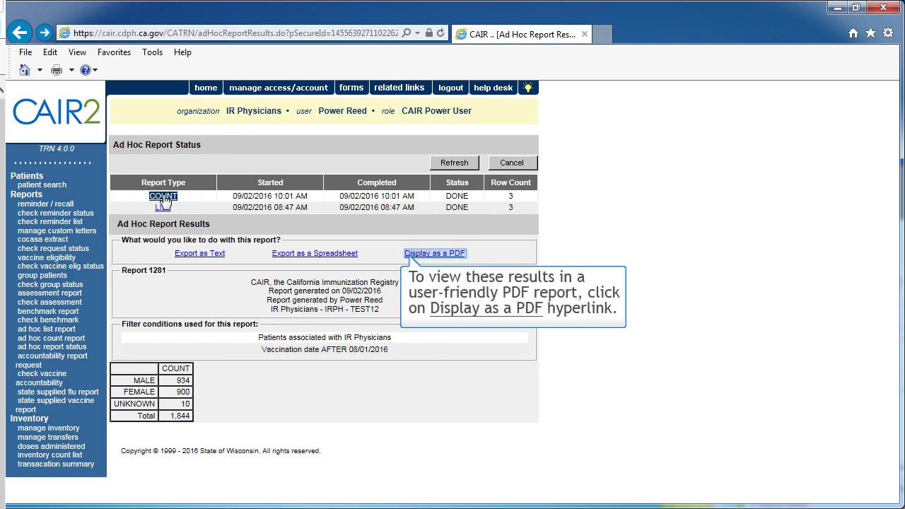
click(411, 256)
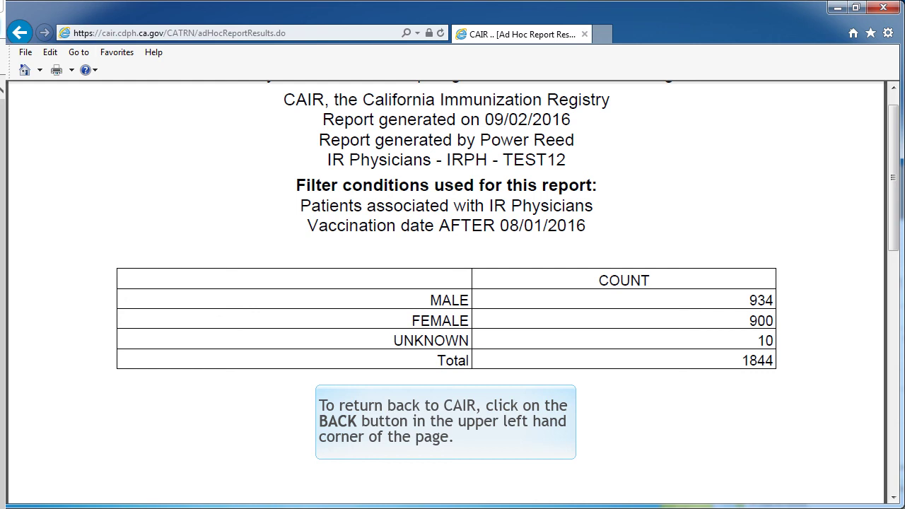
key(alt+Left)
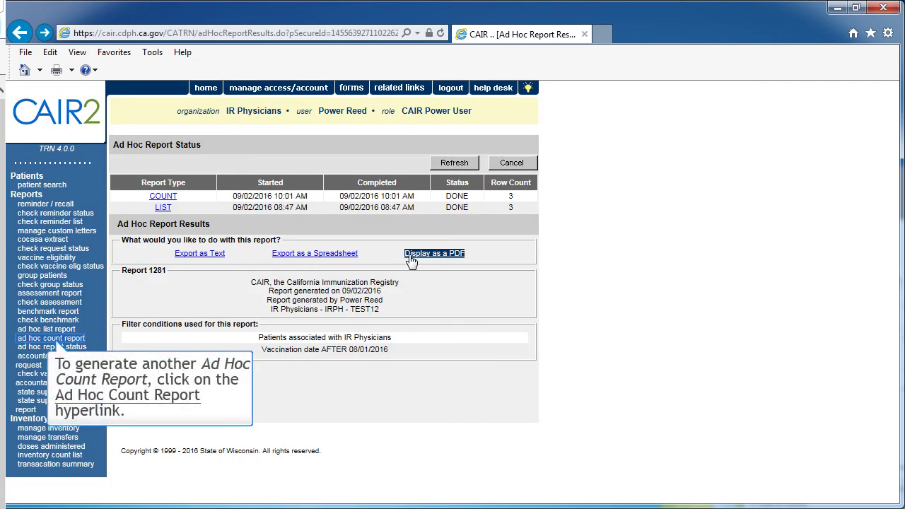
- Start another ad hoc count report that counts Immunizations, grouped by Vaccine
click(56, 339)
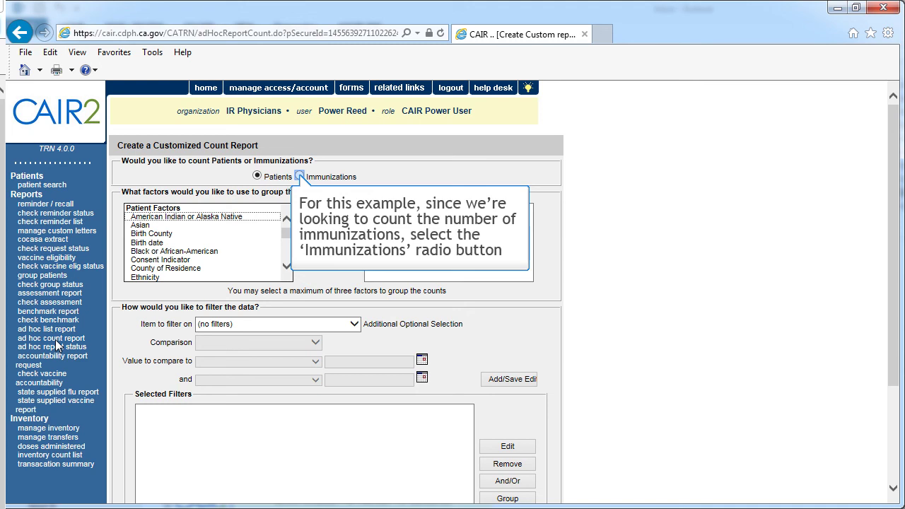
click(299, 177)
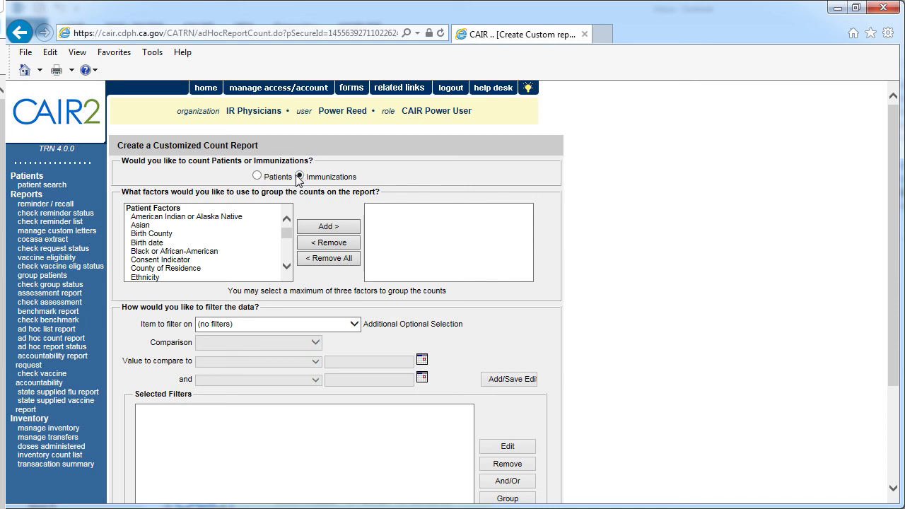
click(287, 240)
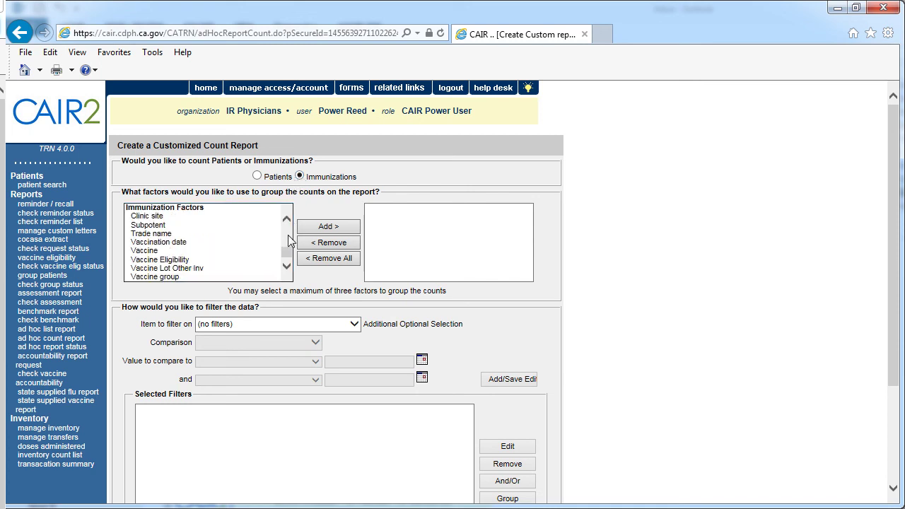
click(216, 251)
double_click(217, 252)
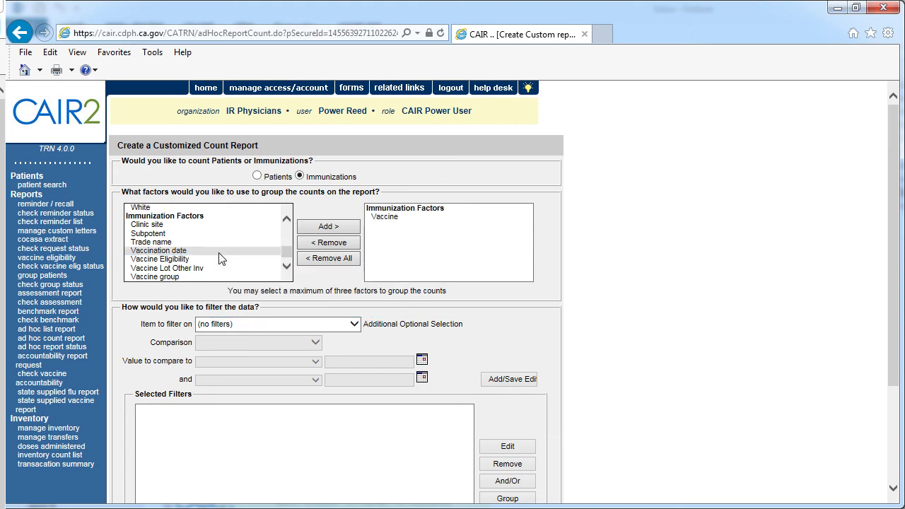
- Set up a Vaccination date filter with the BETWEEN comparison and a start date of 01/01/2016
scroll(219, 258, down, 1)
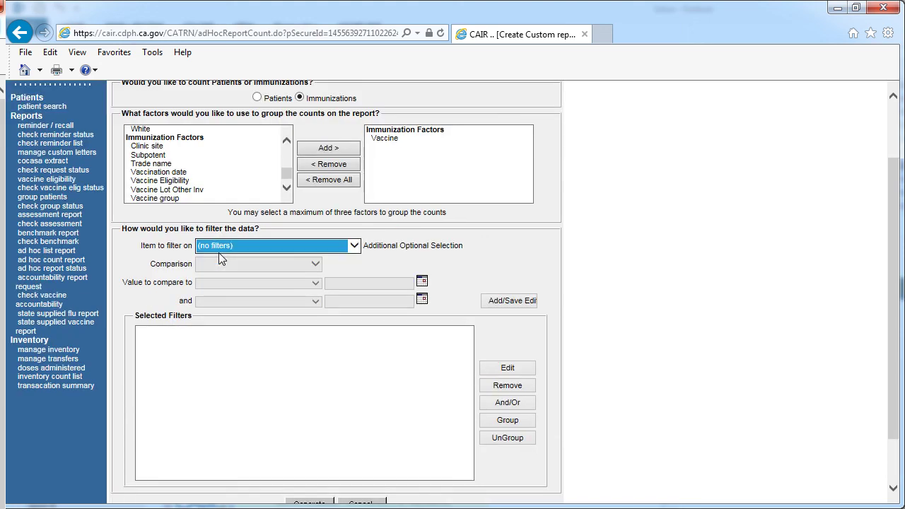
click(353, 245)
drag(362, 296, 360, 350)
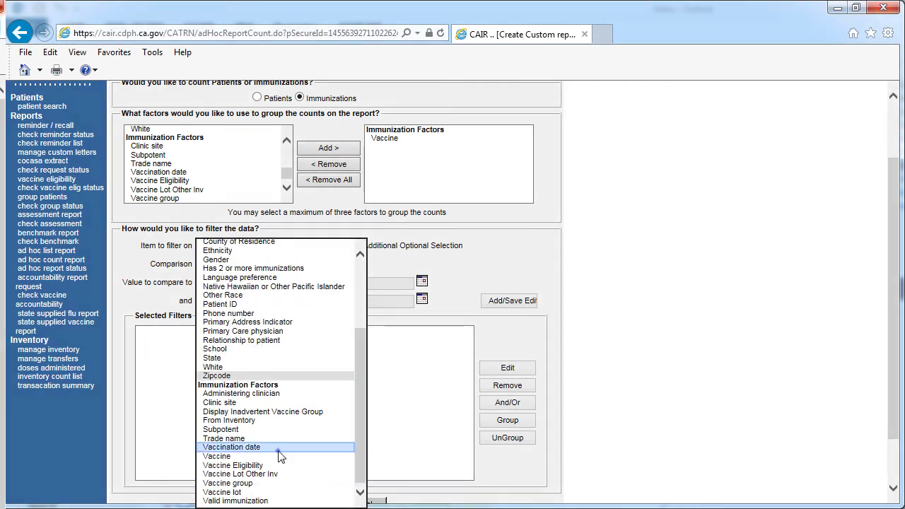
click(276, 446)
click(272, 265)
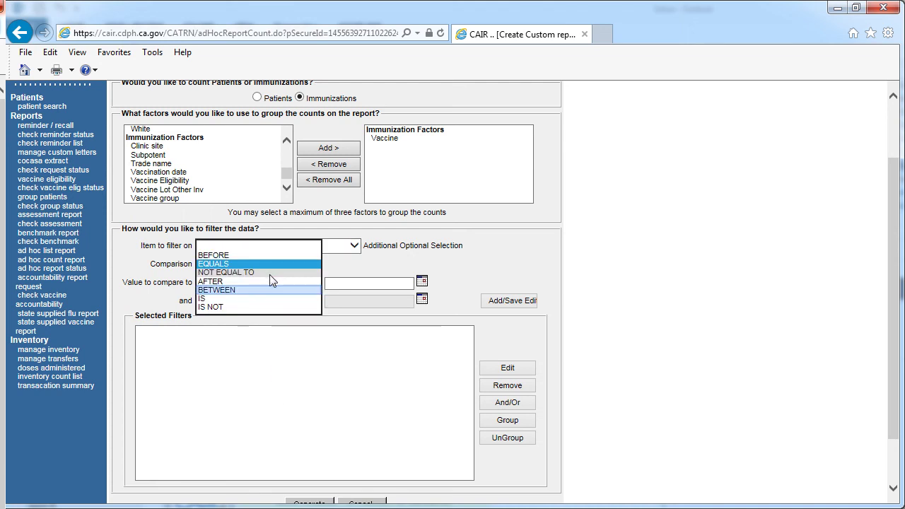
click(272, 290)
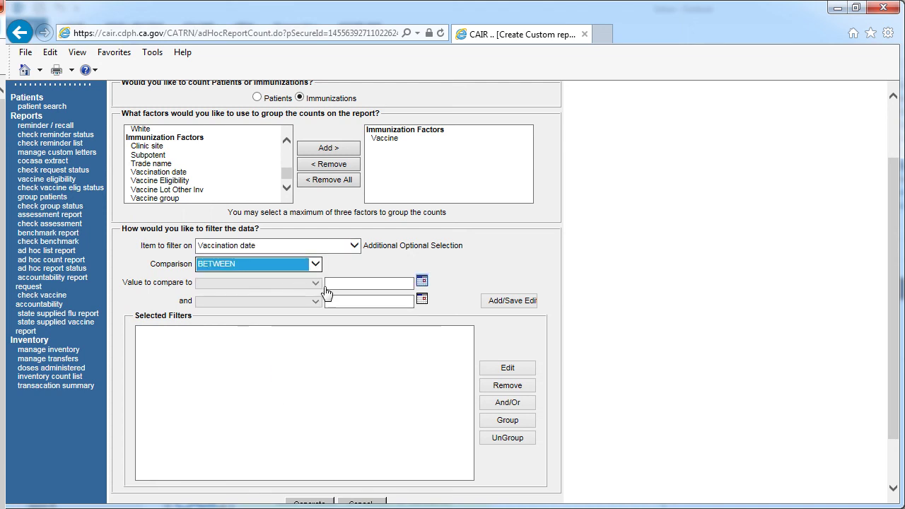
click(421, 283)
click(327, 200)
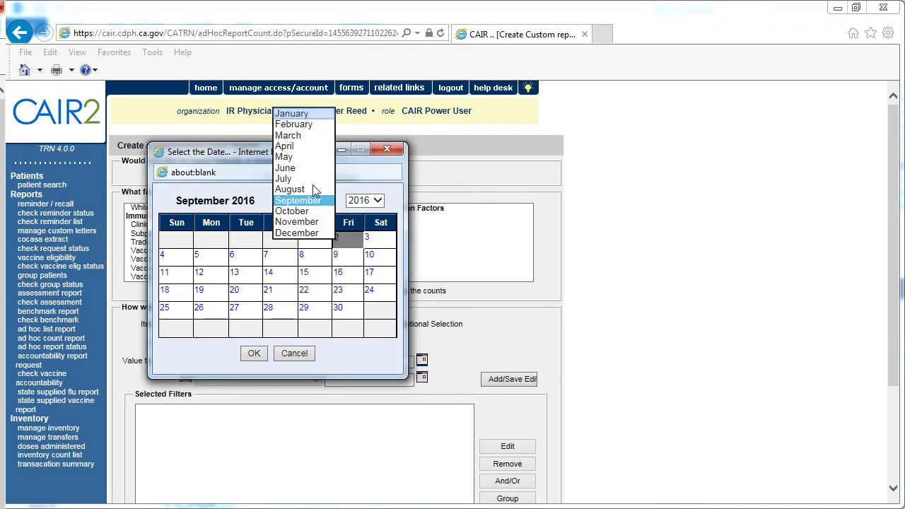
click(305, 116)
click(342, 244)
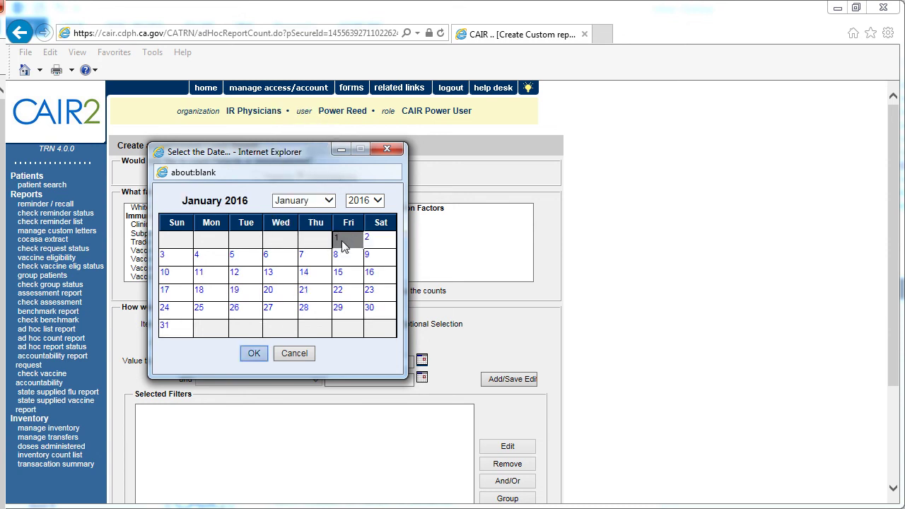
click(255, 355)
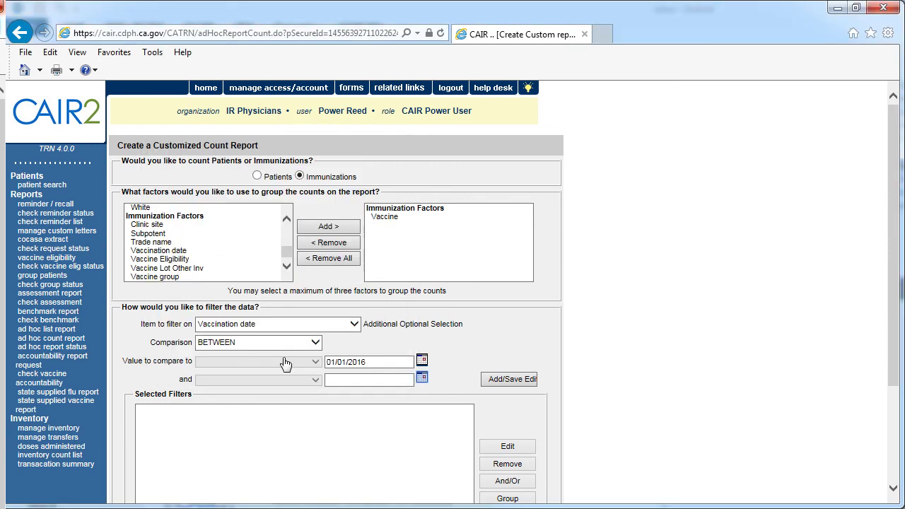
- Set the Vaccination date filter's end date to 06/30/2016 and add the filter to the count report
click(422, 378)
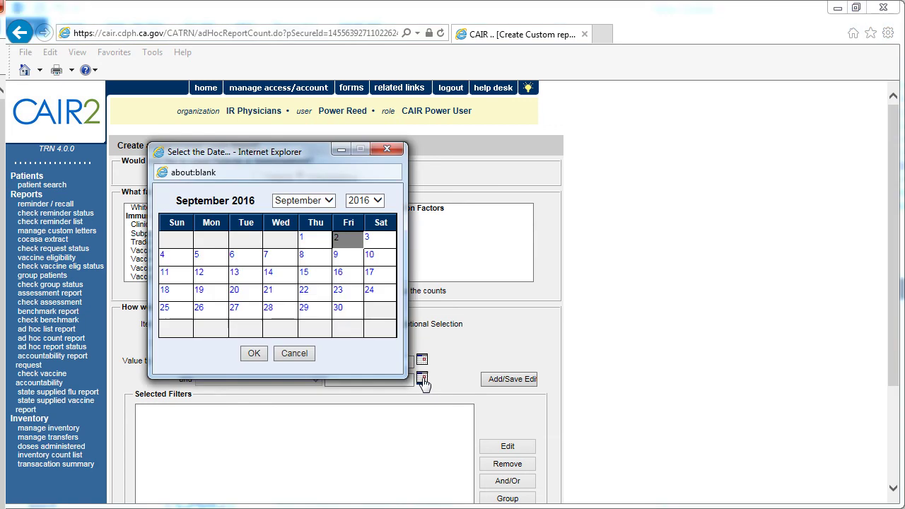
click(311, 200)
click(317, 174)
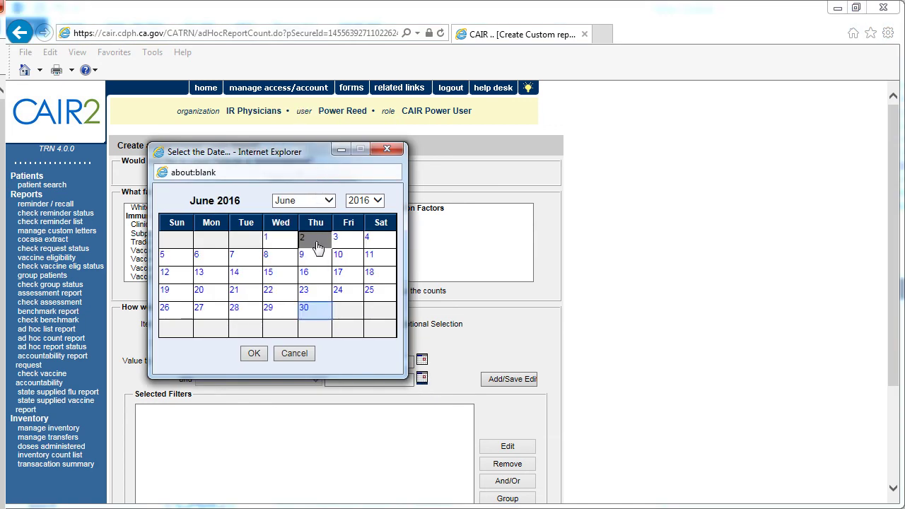
click(316, 312)
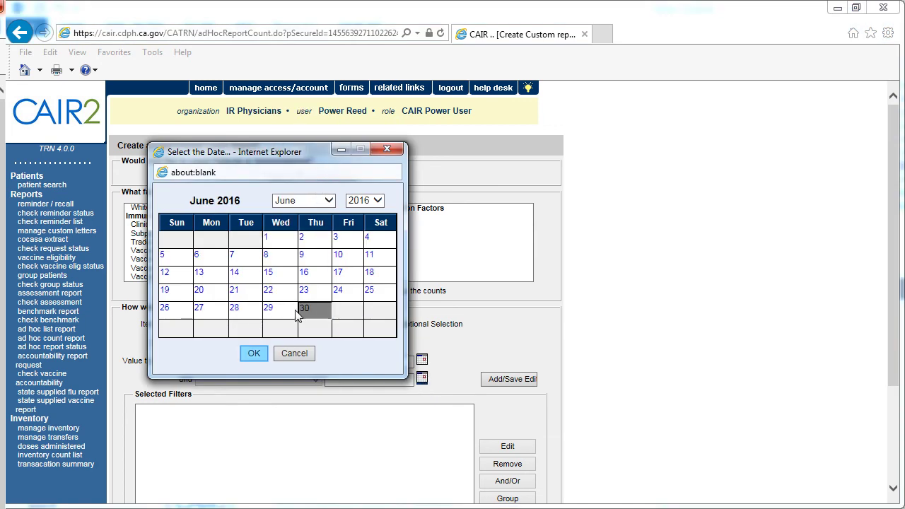
click(254, 354)
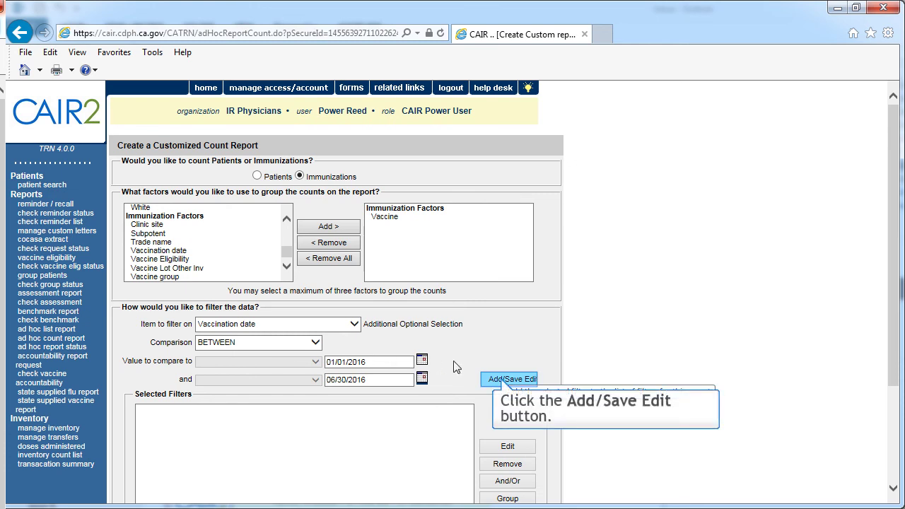
click(503, 381)
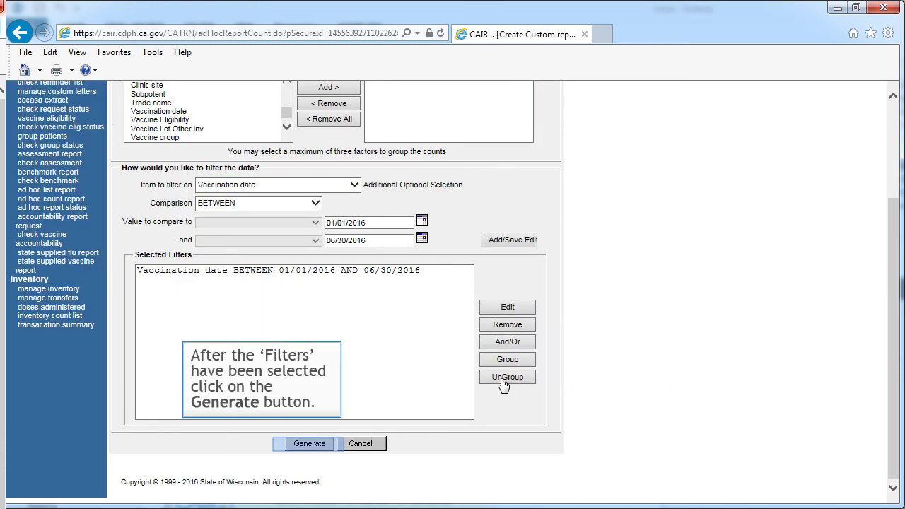
- Generate the immunization count report, refresh its status, and open the finished count results
click(318, 444)
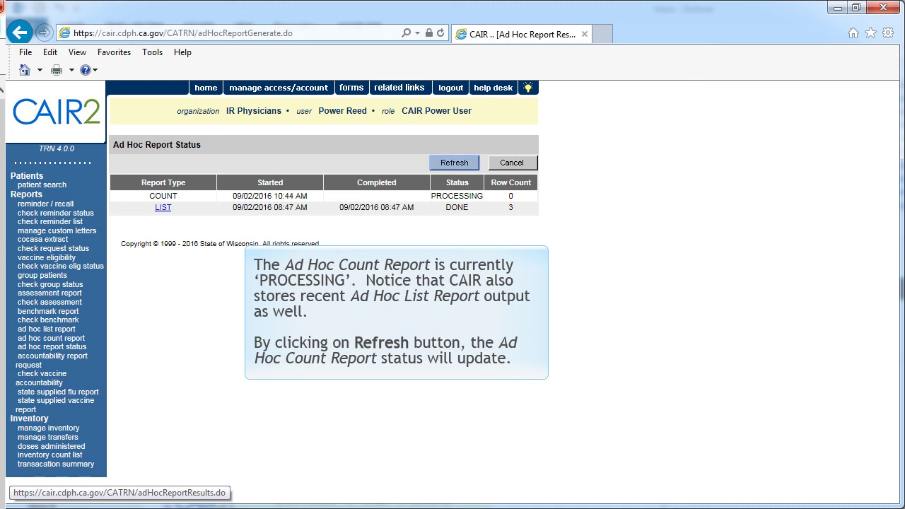
click(454, 164)
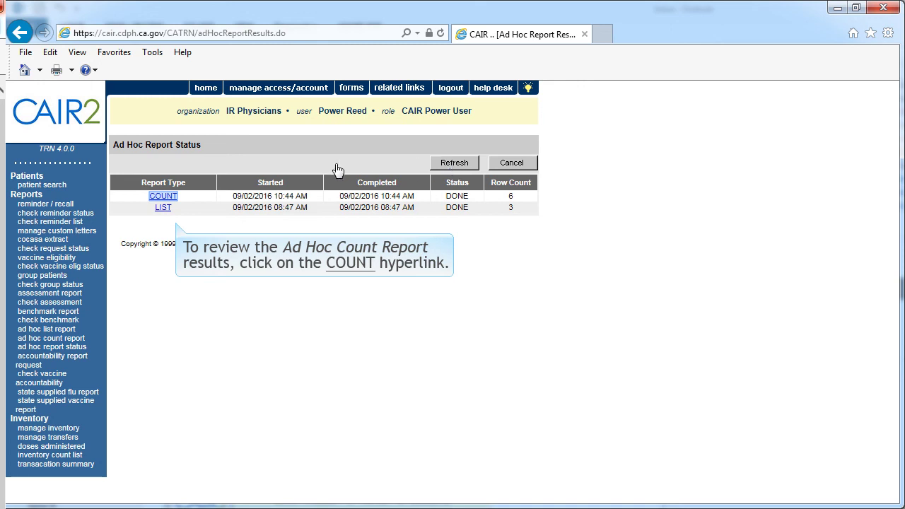
click(161, 196)
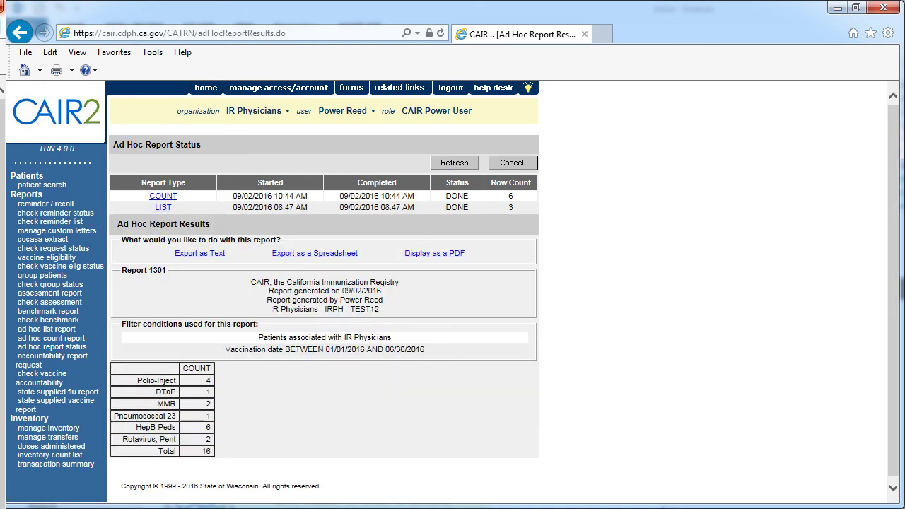